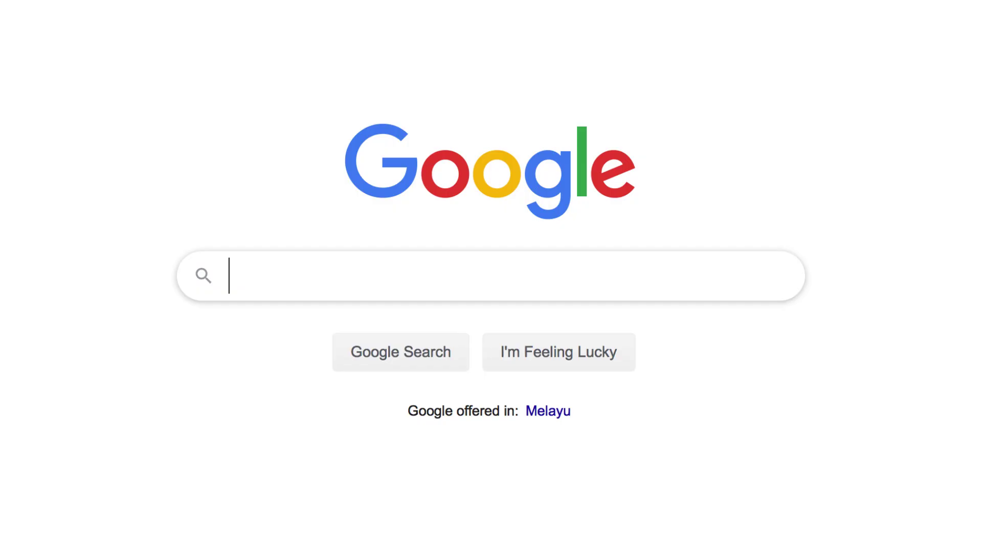
Step: Search Google for 'google sites', then for 'internet millionaire secrets'
{"action": "type", "text": "google sites"}
{"action": "key", "text": "Return"}
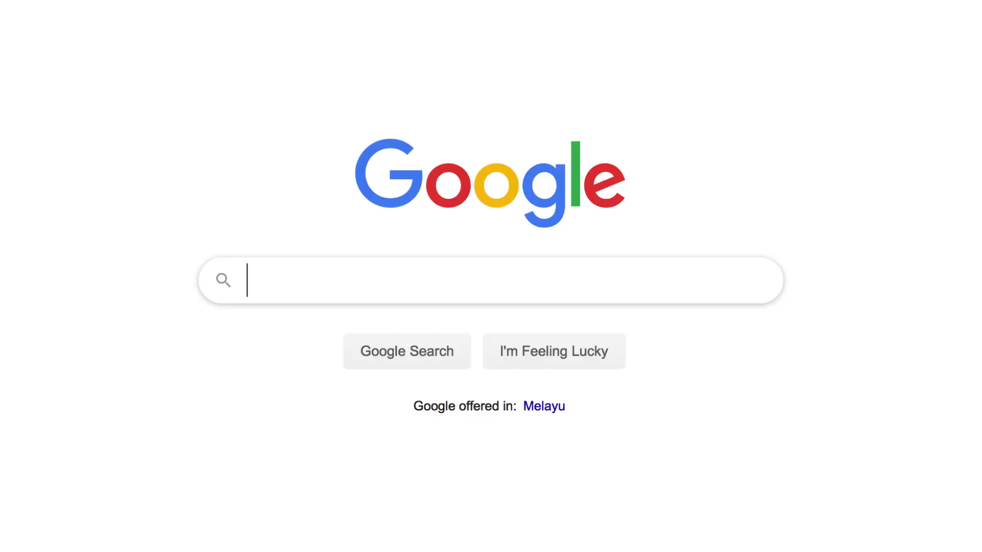
{"action": "type", "text": "internet mil"}
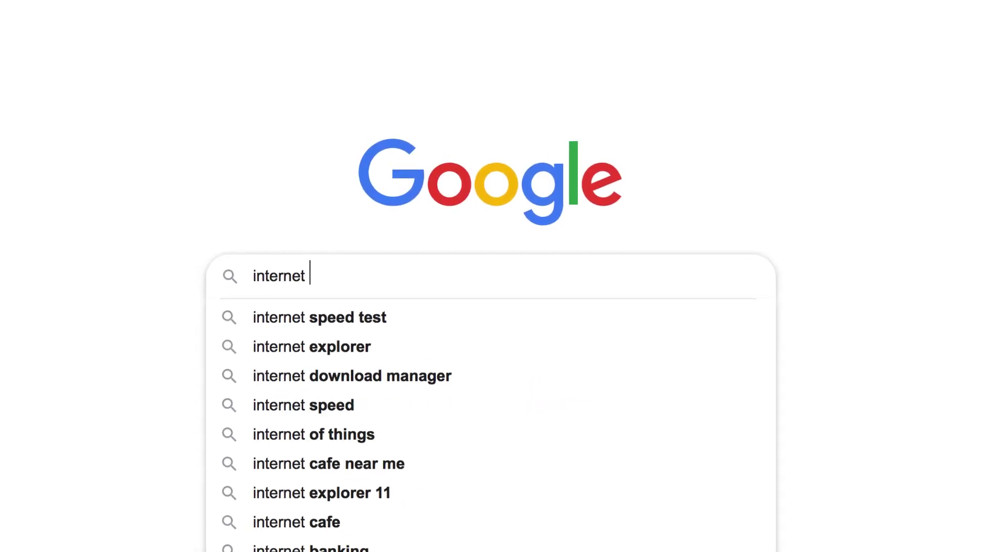
{"action": "type", "text": "lionaire secre"}
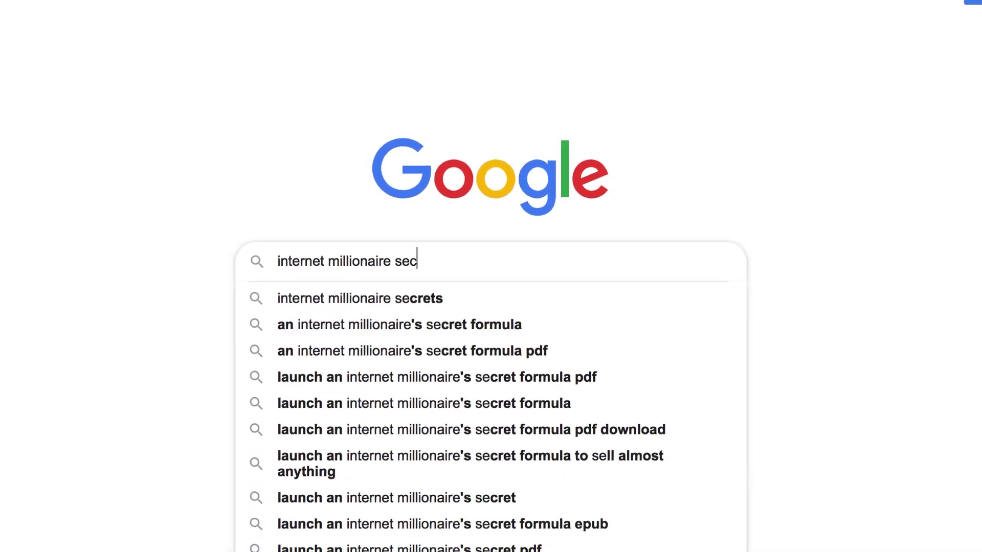
{"action": "type", "text": "ts"}
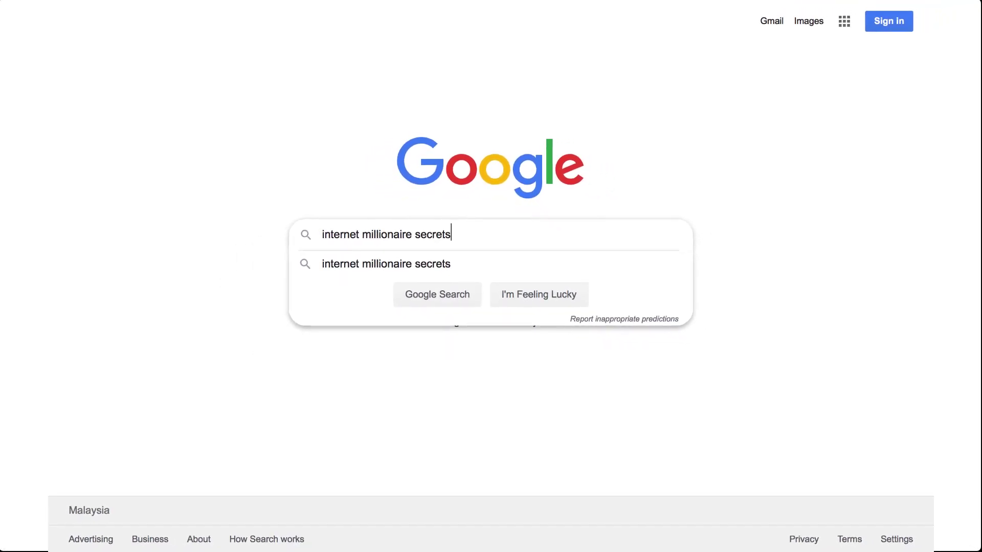
{"action": "key", "text": "Return"}
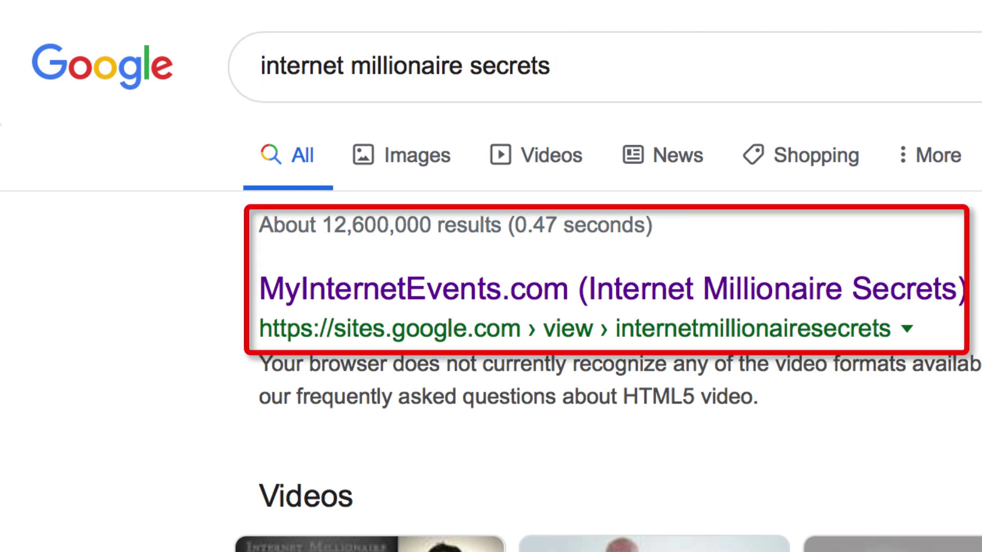
{"action": "left_click", "coordinate": [767, 286]}
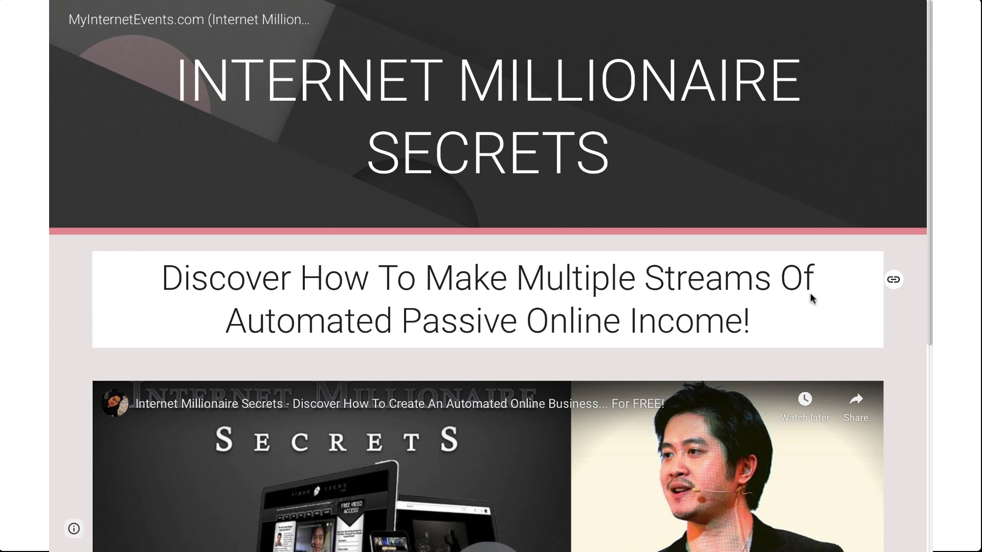
{"action": "scroll", "coordinate": [914, 384], "scroll_direction": "down", "scroll_amount": 5}
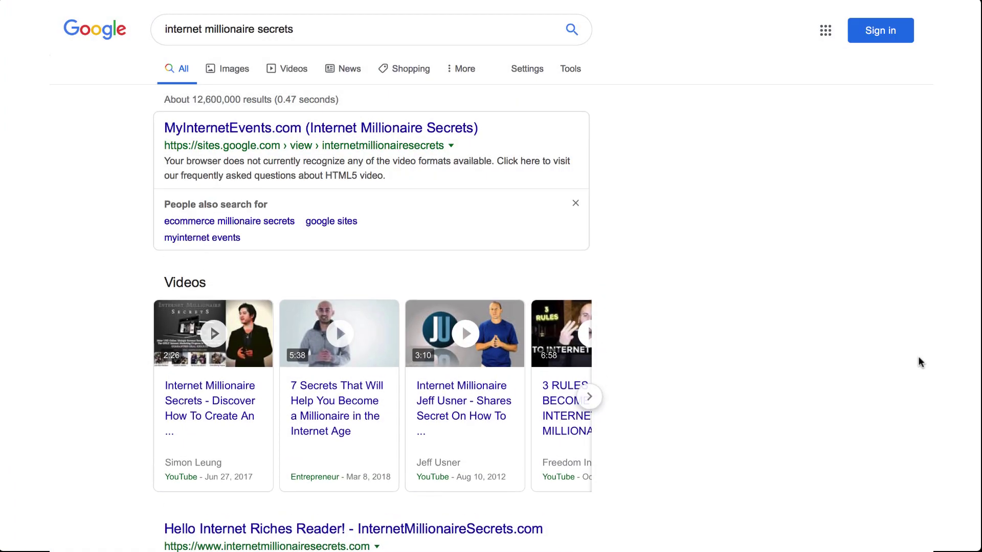
{"action": "scroll", "coordinate": [919, 357], "scroll_direction": "down", "scroll_amount": 2}
{"action": "scroll", "coordinate": [921, 362], "scroll_direction": "down", "scroll_amount": 1}
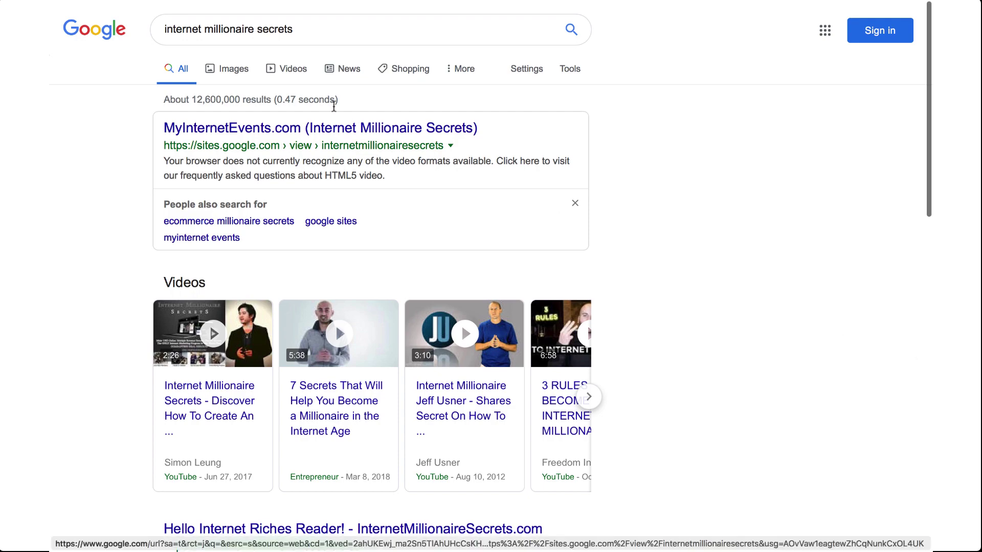
Step: Filter the results to videos and search YouTube for 'internet millionaire secrets'
{"action": "left_click", "coordinate": [292, 75]}
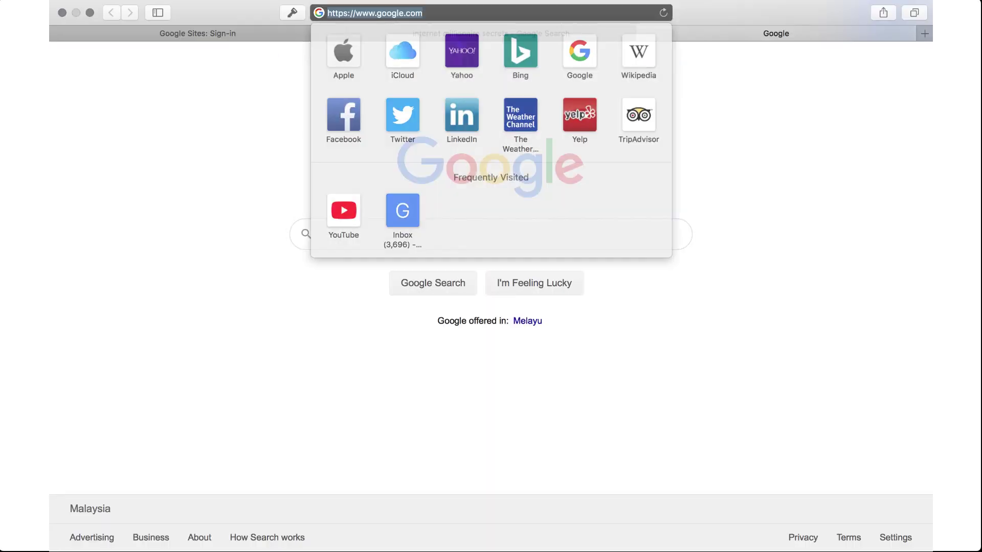
{"action": "type", "text": "youtube"}
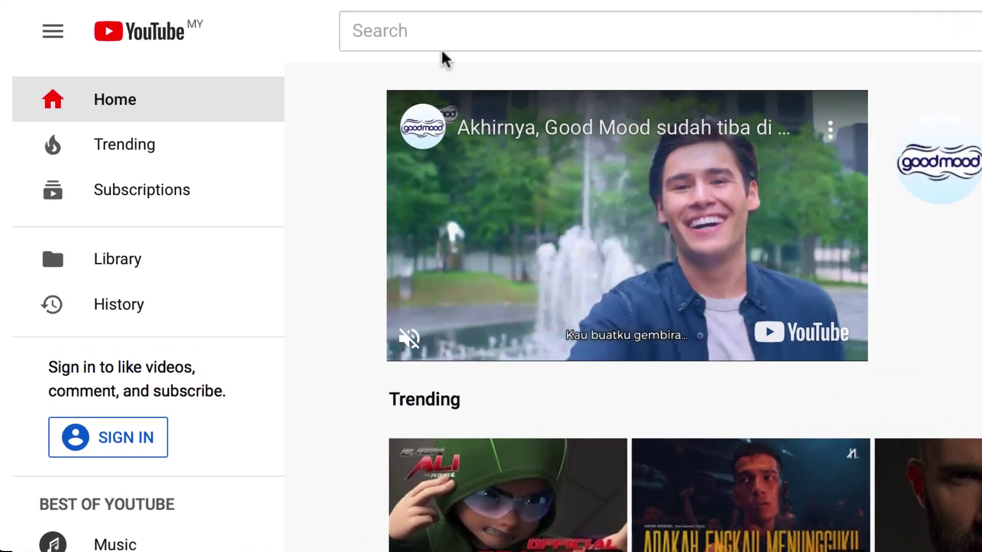
{"action": "left_click", "coordinate": [401, 28]}
{"action": "type", "text": "internet millionaire secrets"}
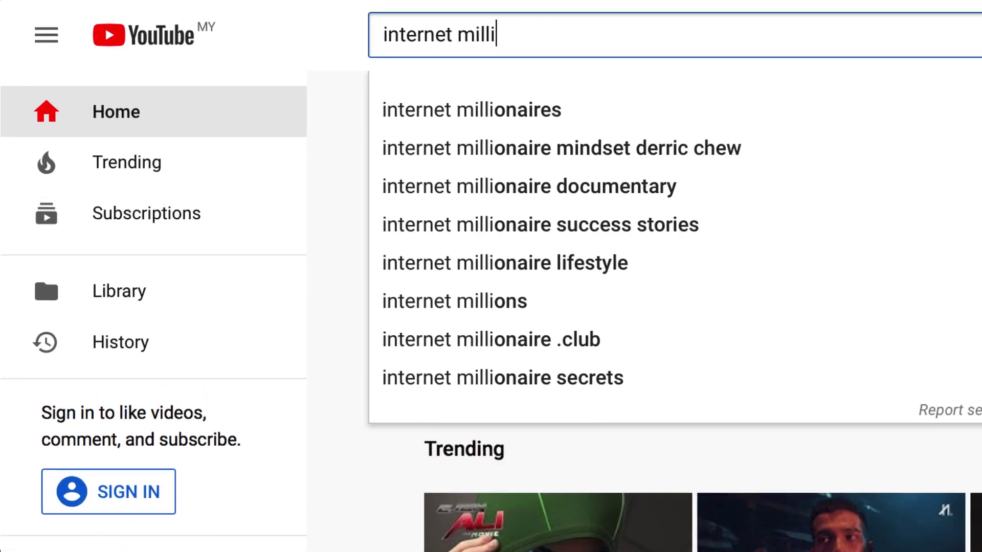
{"action": "key", "text": "Return"}
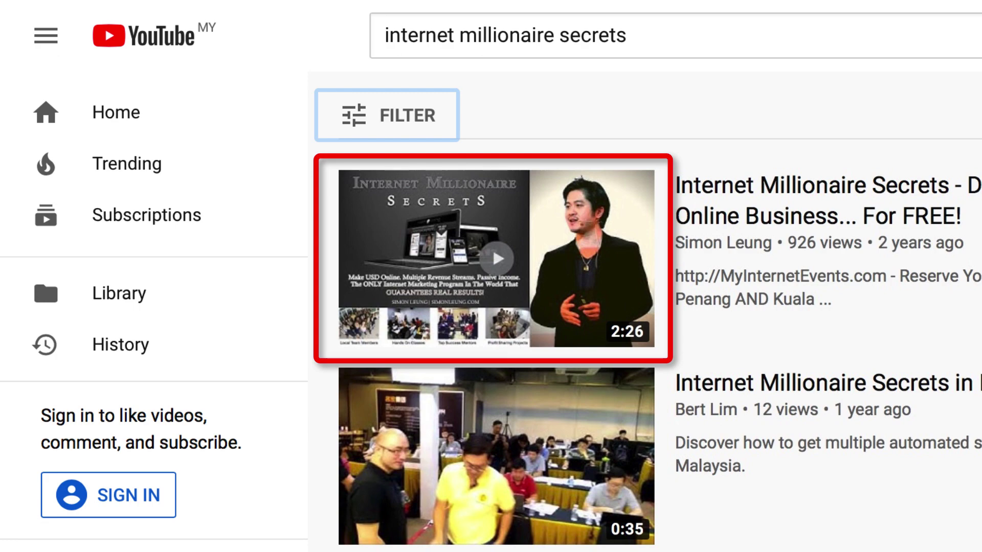
Step: Replace the YouTube query with 'english fluency secrets' and run it
{"action": "triple_click", "coordinate": [490, 43]}
{"action": "type", "text": "eng"}
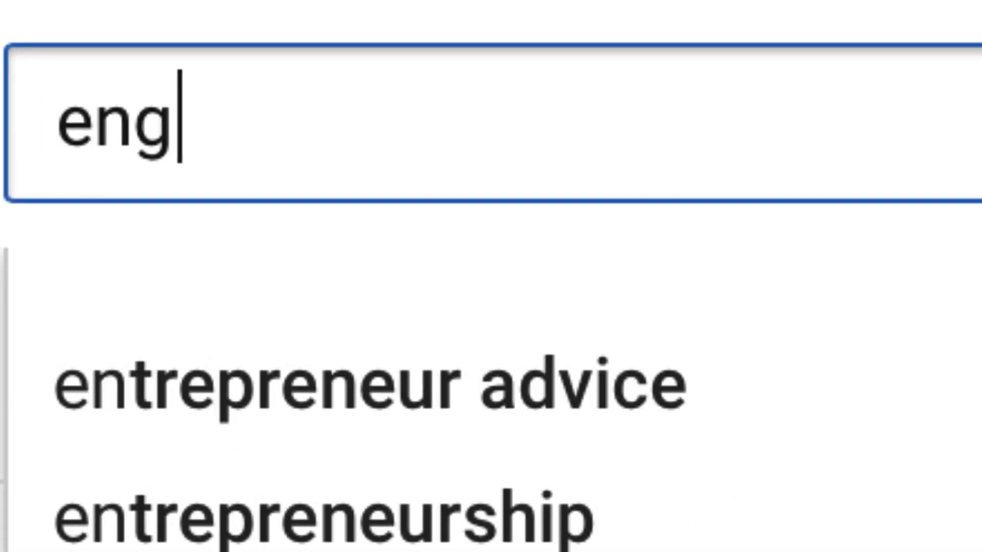
{"action": "type", "text": "lish fluency secrets"}
{"action": "key", "text": "Return"}
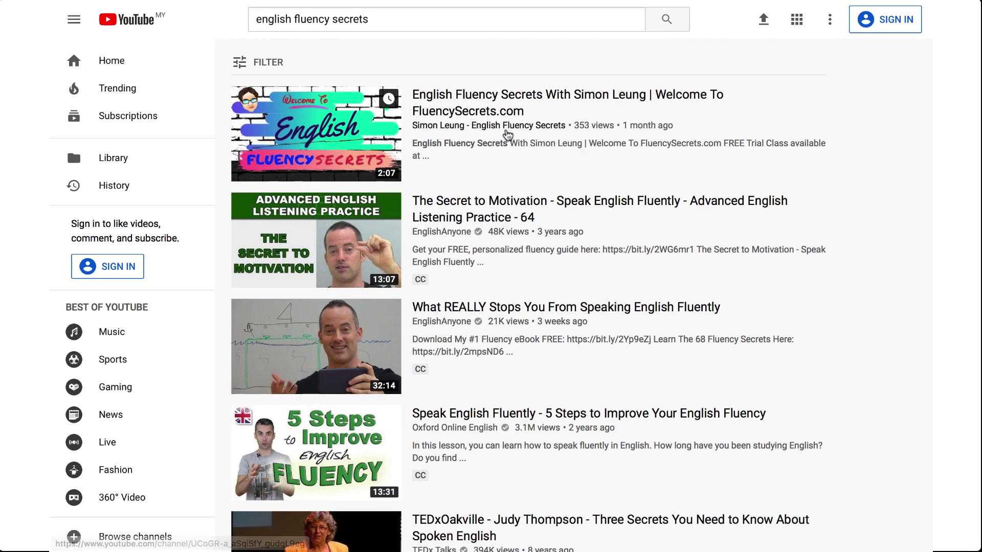
Step: Open the English Fluency Secrets channel and pause its trailer
{"action": "left_click", "coordinate": [500, 131]}
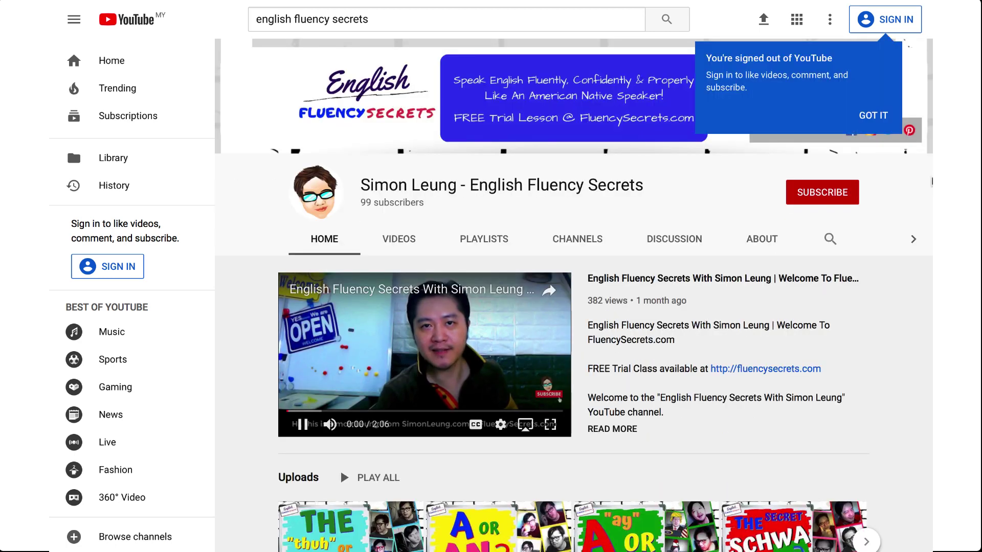
{"action": "left_click", "coordinate": [297, 426]}
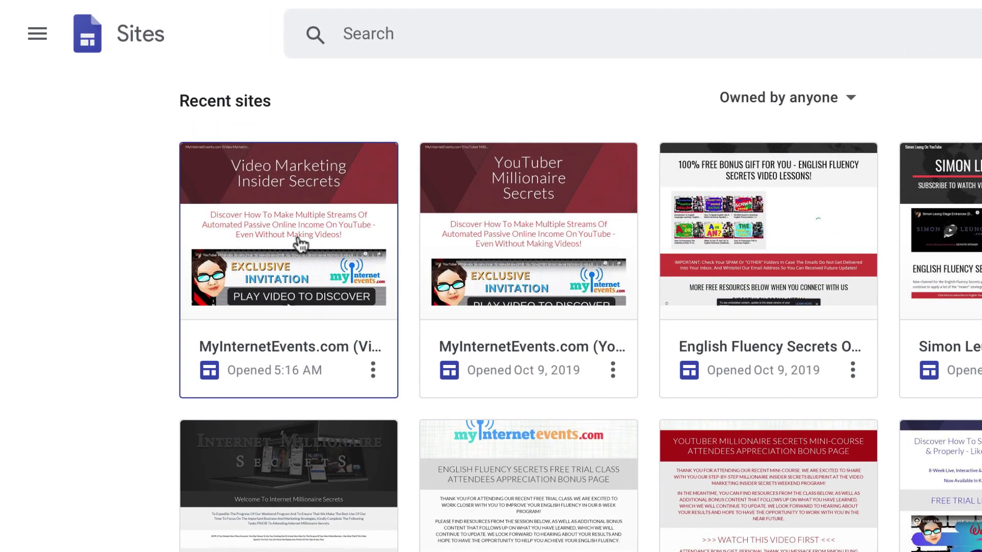
Step: Duplicate the Video Marketing Insider Secrets site as 'English Fluency Secrets' and open the copy
{"action": "left_click", "coordinate": [297, 237]}
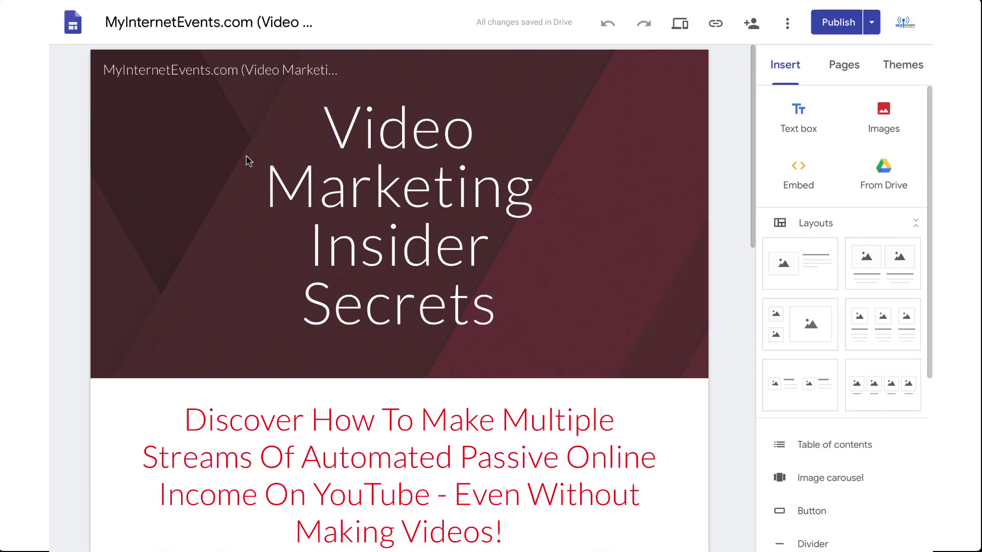
{"action": "left_click", "coordinate": [787, 23]}
{"action": "key", "text": "Escape"}
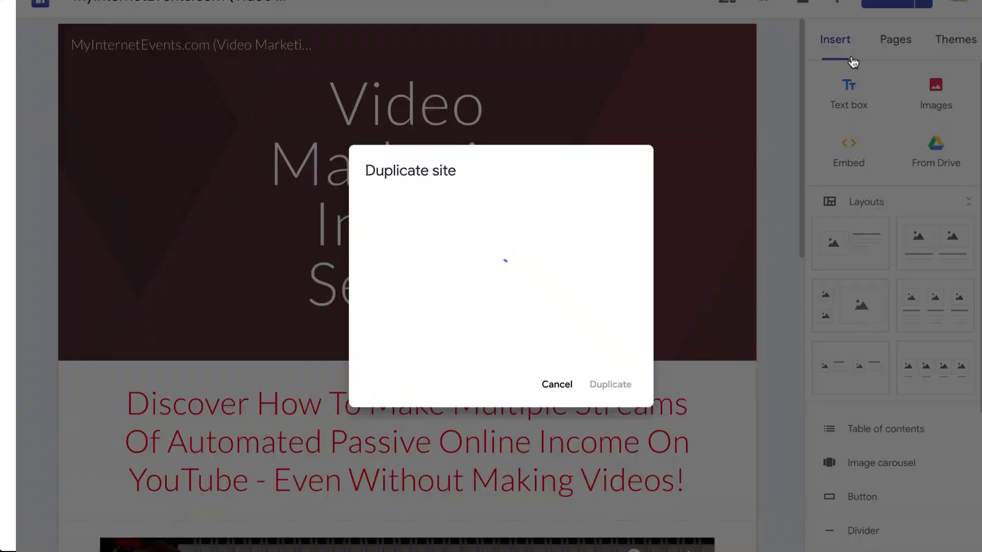
{"action": "type", "text": "English Fluenc"}
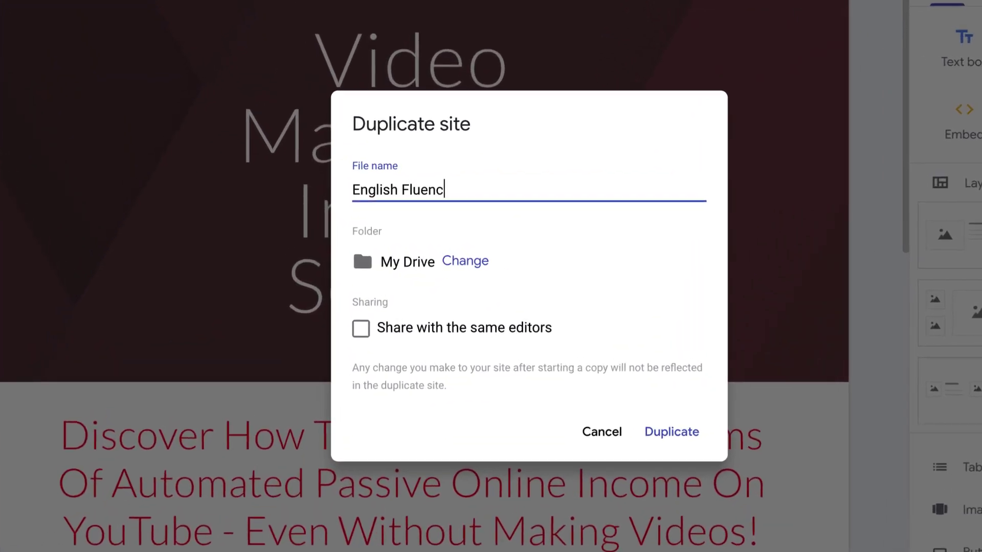
{"action": "type", "text": "y Secrets"}
{"action": "left_click", "coordinate": [682, 433]}
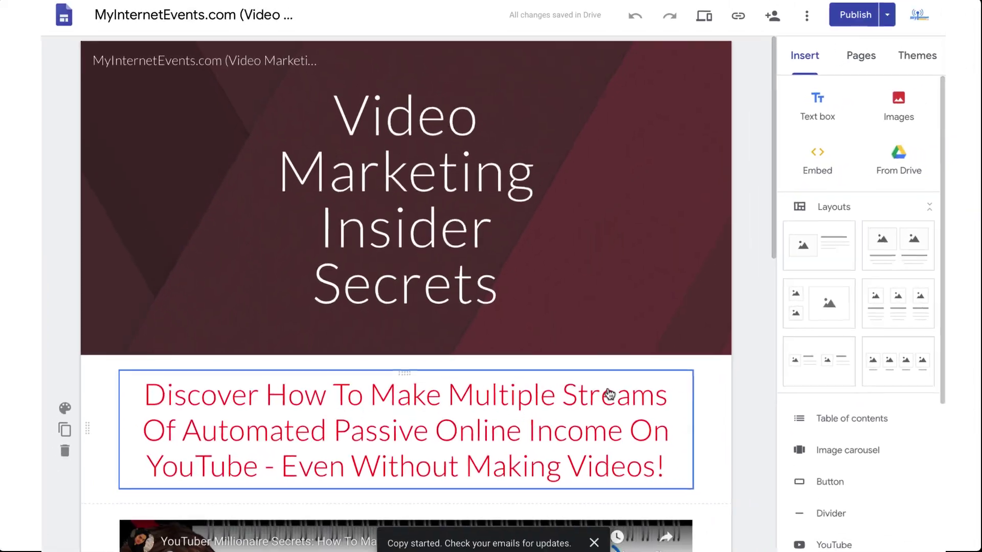
{"action": "left_click", "coordinate": [72, 26]}
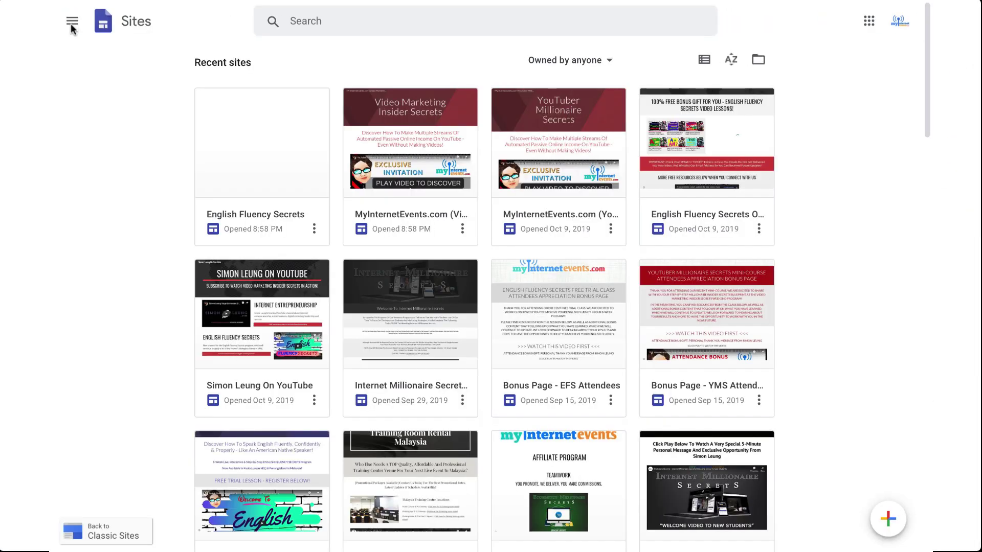
{"action": "left_click", "coordinate": [268, 174]}
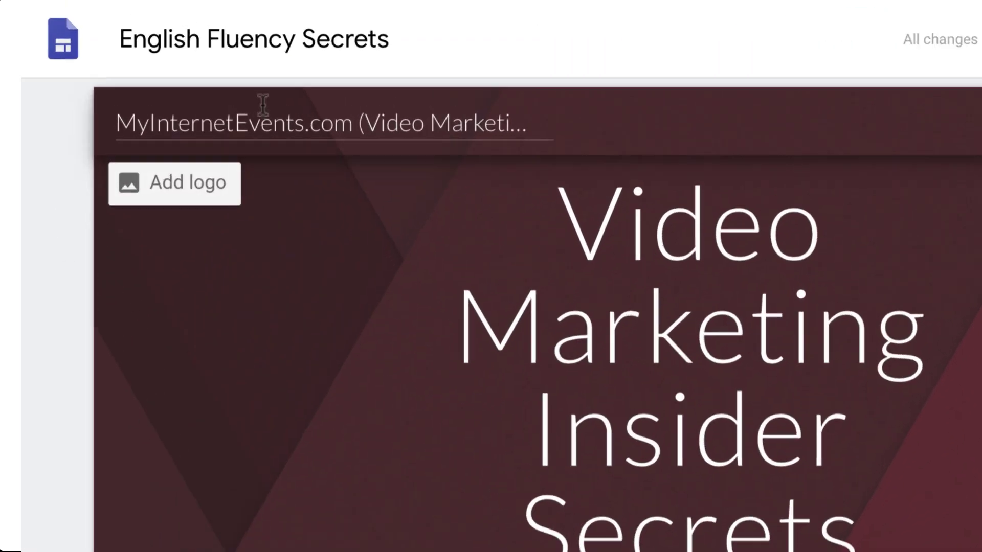
Step: Rename the site and header title to 'English Fluency Secrets' and widen the title box
{"action": "triple_click", "coordinate": [178, 66]}
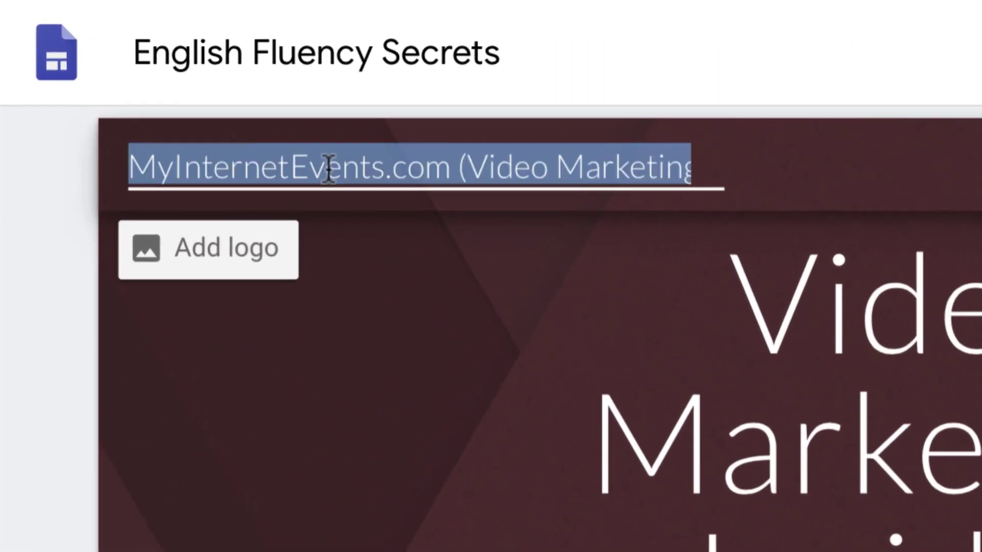
{"action": "type", "text": "English Fluency Secrets"}
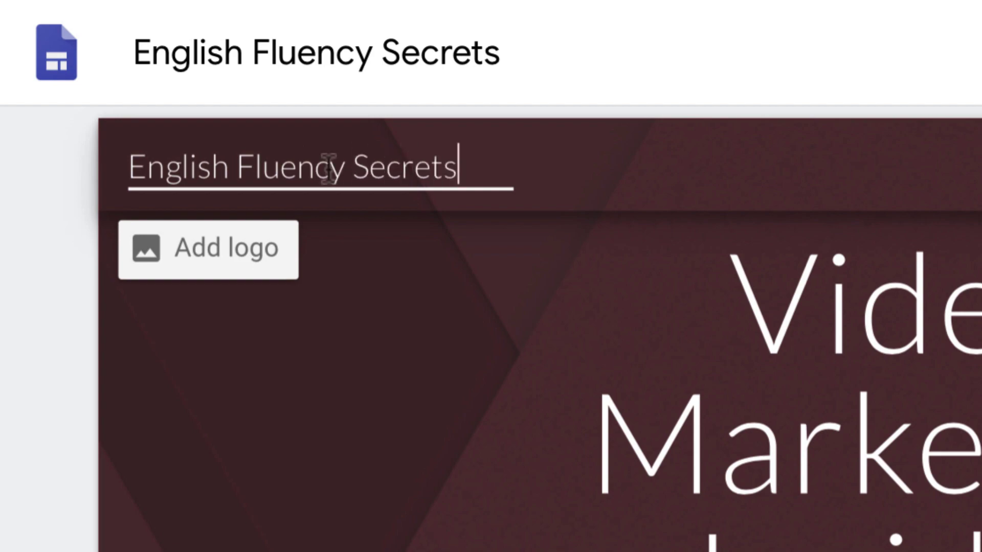
{"action": "left_click", "coordinate": [767, 358]}
{"action": "triple_click", "coordinate": [767, 358]}
{"action": "type", "text": "English Fluency Secrets"}
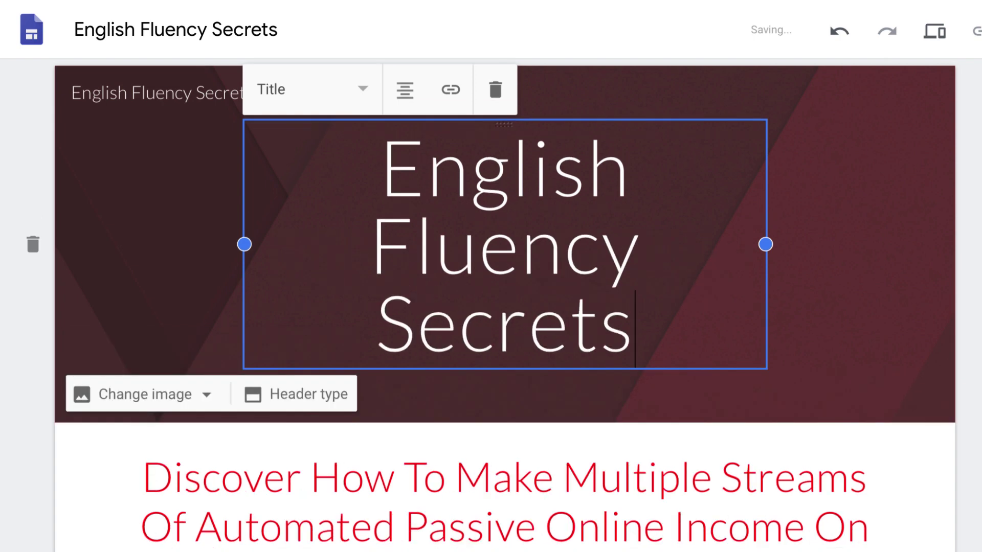
{"action": "left_click", "coordinate": [215, 246]}
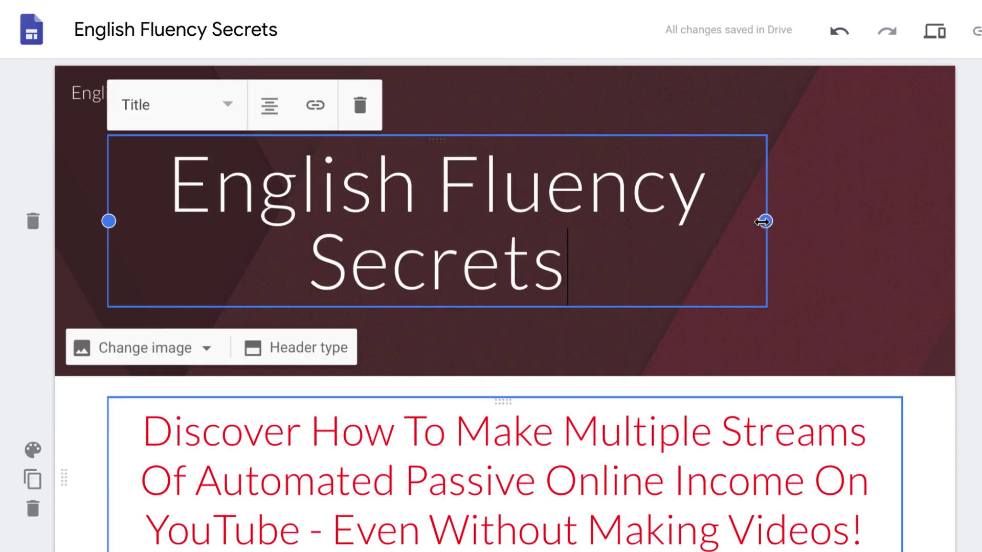
{"action": "left_click_drag", "start_coordinate": [857, 227], "coordinate": [902, 222]}
Step: Replace the red subheading with 'Learn How To Speak English Like A Native' FREE-lessons text
{"action": "triple_click", "coordinate": [493, 485]}
{"action": "type", "text": "Learn How To Speak English Like A Native"}
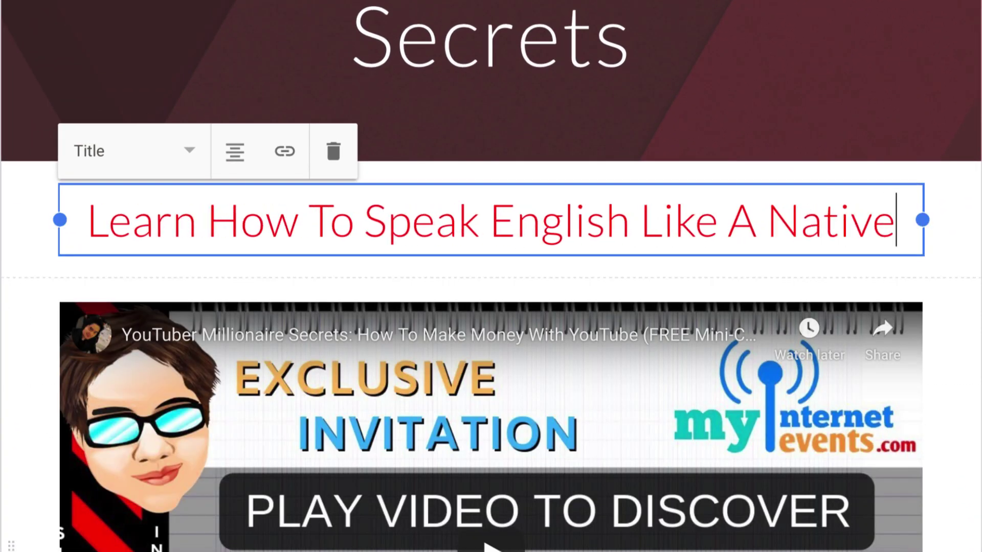
{"action": "type", "text": " - Fluently, Confidently & Properly - With"}
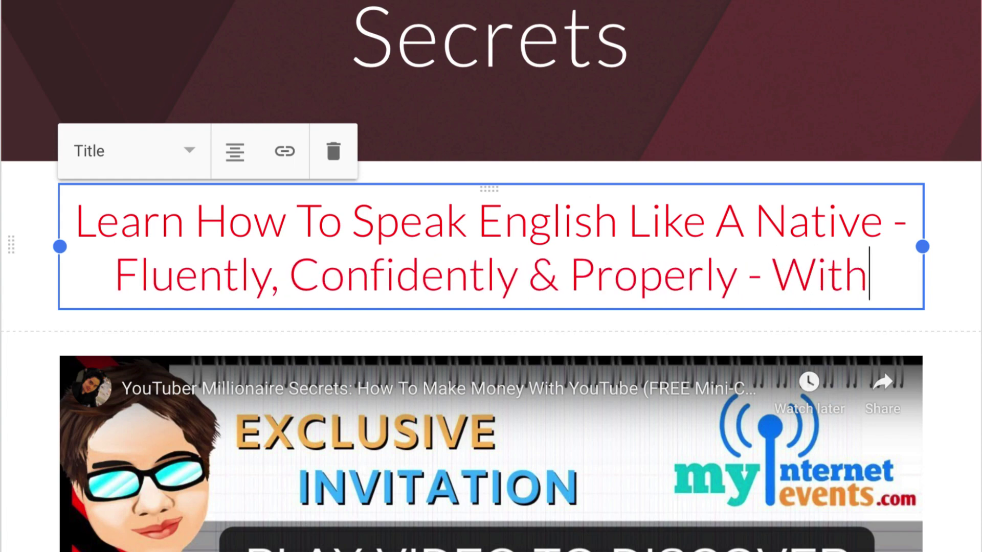
{"action": "type", "text": " FREE Video Lessons!"}
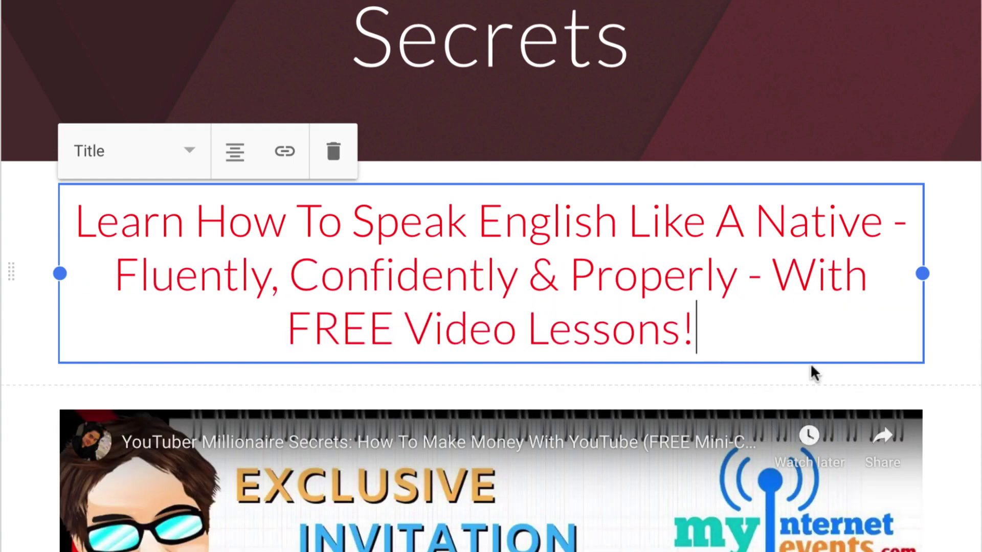
{"action": "key", "text": "Escape"}
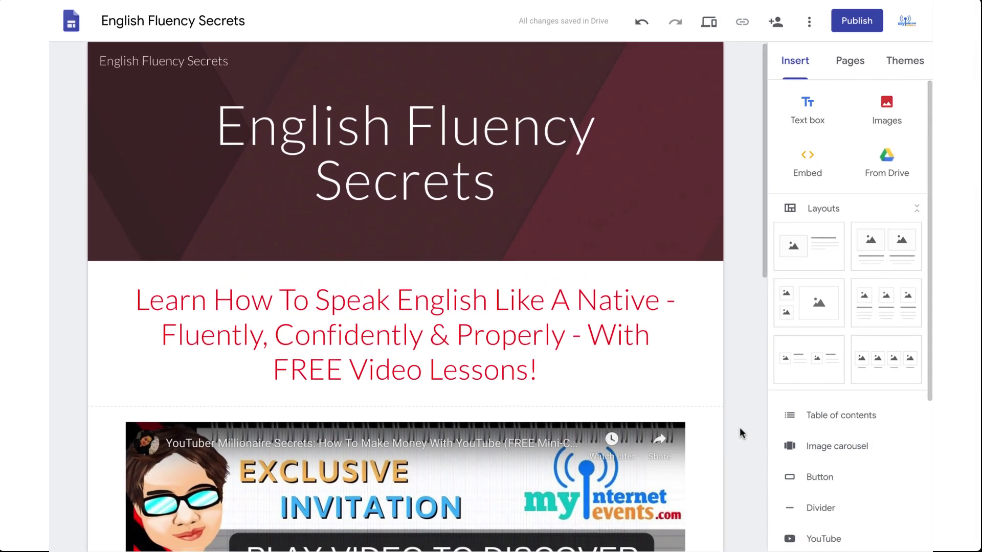
Step: Insert the English Fluency Secrets welcome video from a YouTube search for 'english fluency secrets'
{"action": "scroll", "coordinate": [740, 429], "scroll_direction": "down", "scroll_amount": 3}
{"action": "scroll", "coordinate": [740, 429], "scroll_direction": "down", "scroll_amount": 3}
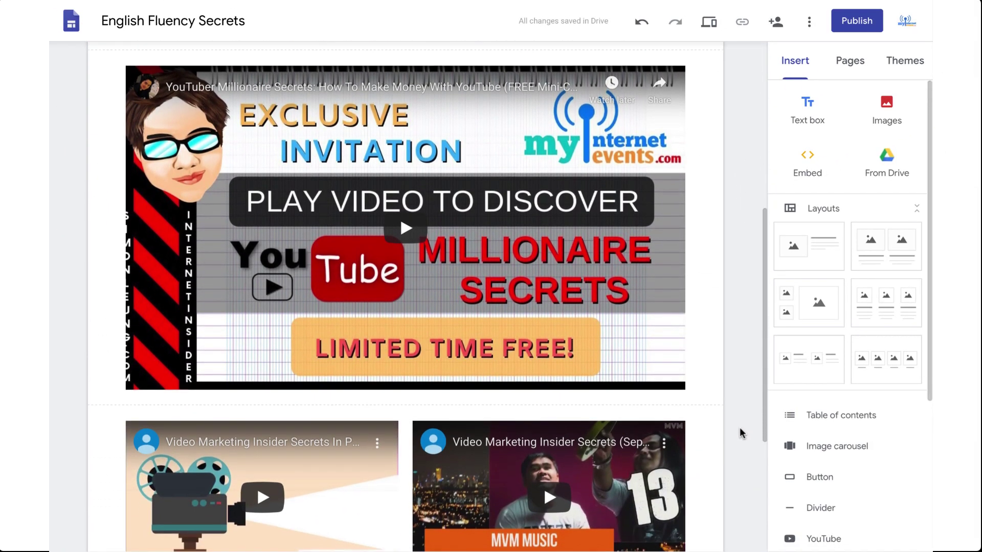
{"action": "scroll", "coordinate": [858, 471], "scroll_direction": "down", "scroll_amount": 4}
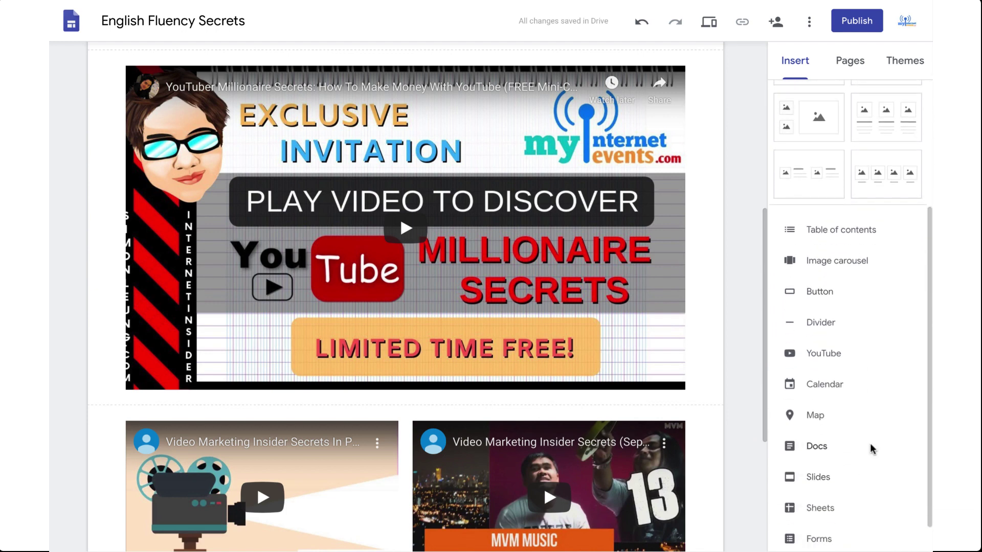
{"action": "left_click", "coordinate": [830, 359]}
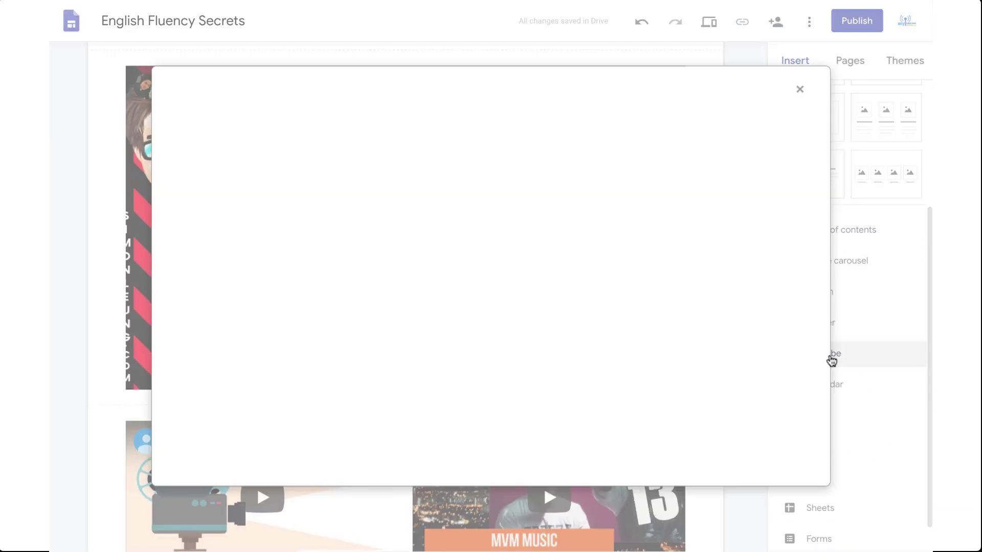
{"action": "type", "text": "english fluency"}
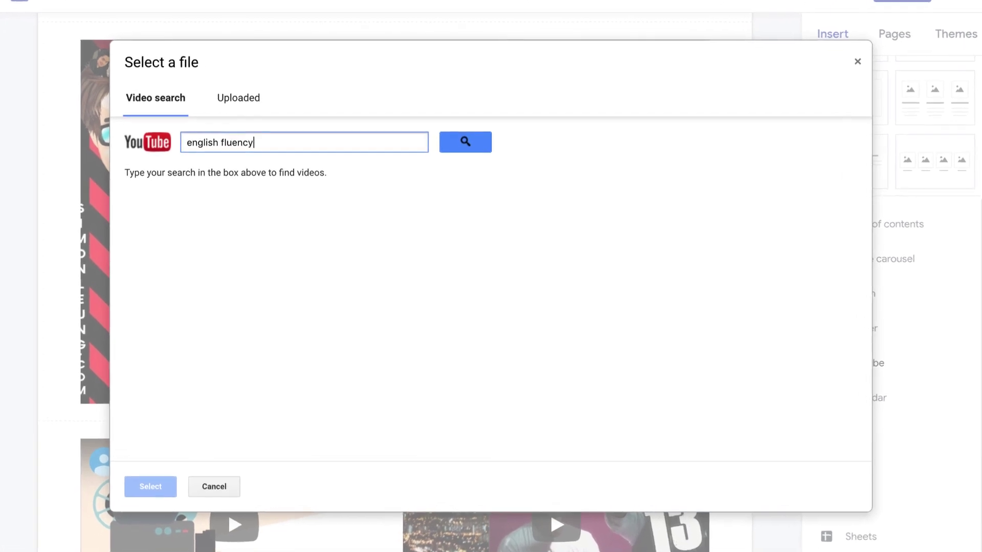
{"action": "type", "text": " secrets"}
{"action": "key", "text": "Return"}
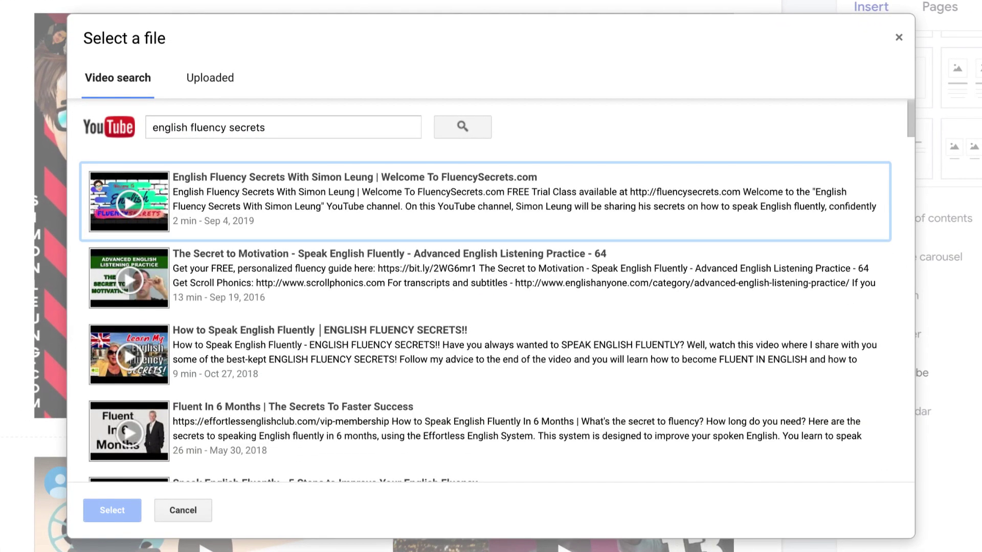
{"action": "left_click", "coordinate": [747, 194]}
{"action": "left_click", "coordinate": [87, 513]}
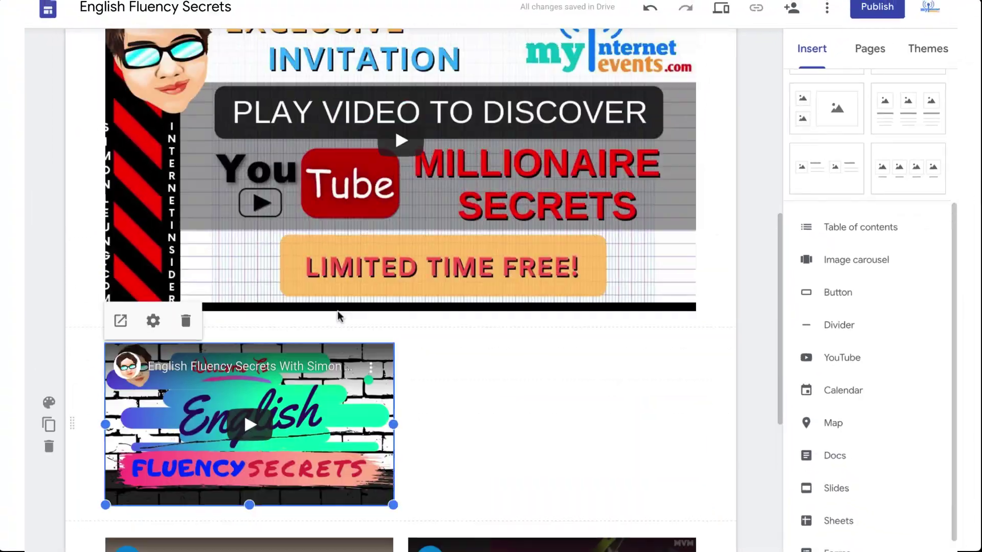
Step: Stretch the welcome video to full width below the YouTuber Millionaire Secrets video
{"action": "scroll", "coordinate": [563, 317], "scroll_direction": "up", "scroll_amount": 5}
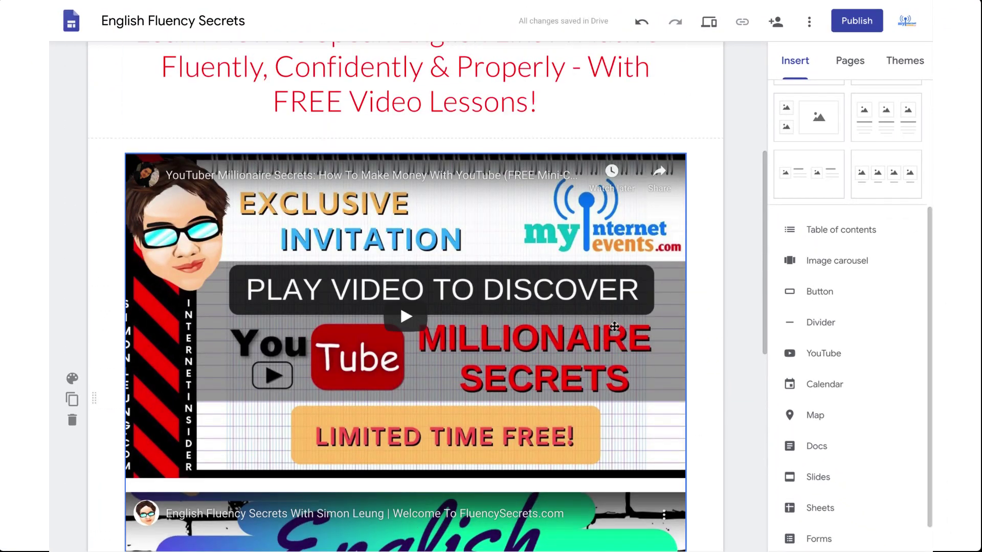
{"action": "scroll", "coordinate": [613, 316], "scroll_direction": "down", "scroll_amount": 9}
{"action": "left_click", "coordinate": [428, 217]}
{"action": "left_click_drag", "start_coordinate": [404, 208], "coordinate": [404, 364]}
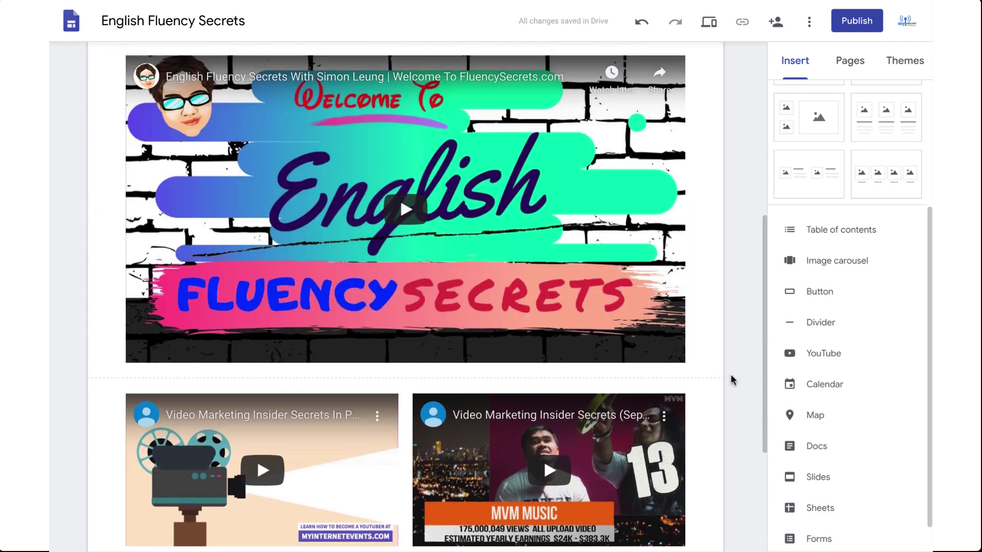
{"action": "scroll", "coordinate": [731, 380], "scroll_direction": "down", "scroll_amount": 4}
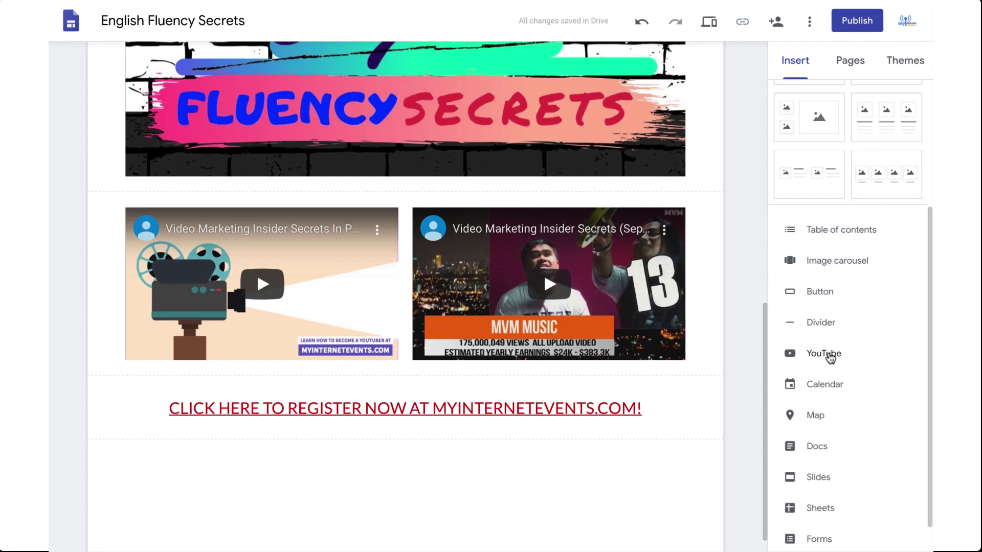
Step: Insert the Introduction To English Language Learning video and move it into the video grid
{"action": "left_click", "coordinate": [824, 353]}
{"action": "left_click", "coordinate": [324, 154]}
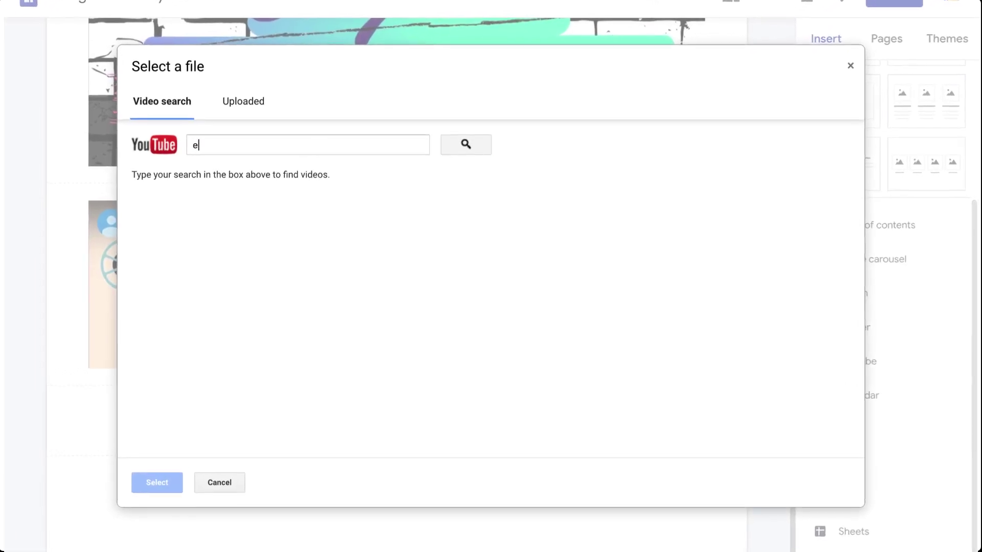
{"action": "type", "text": "english fluency secrets"}
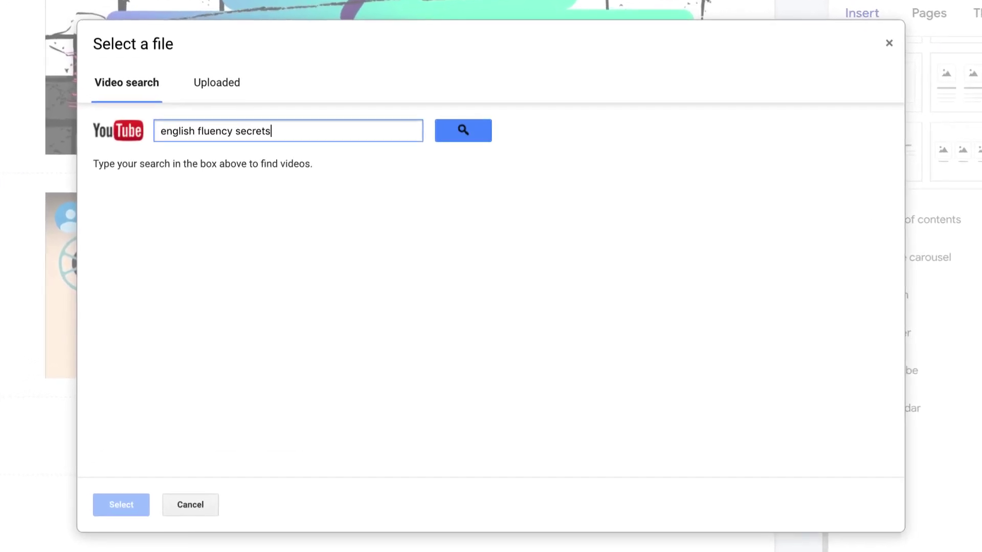
{"action": "type", "text": " simon leu"}
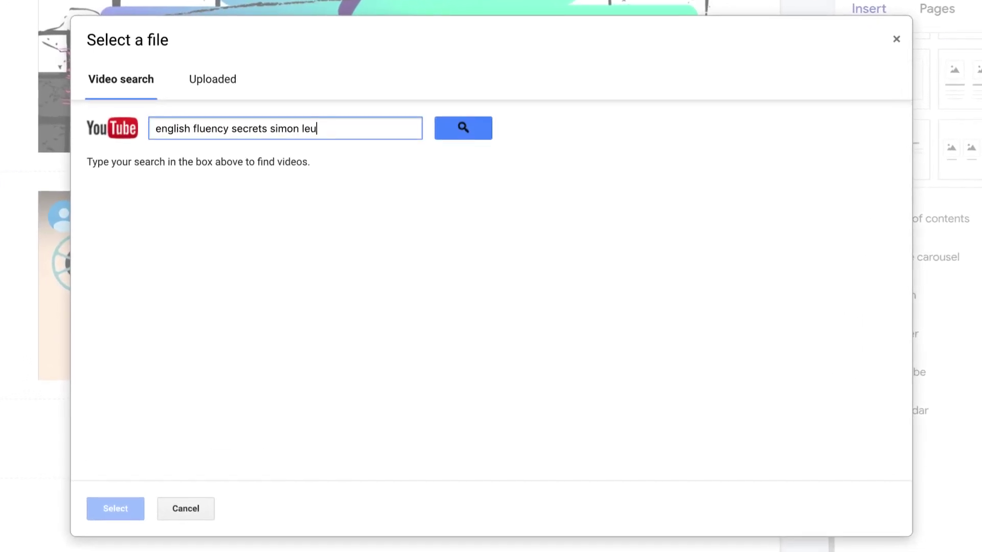
{"action": "type", "text": "ng"}
{"action": "key", "text": "Return"}
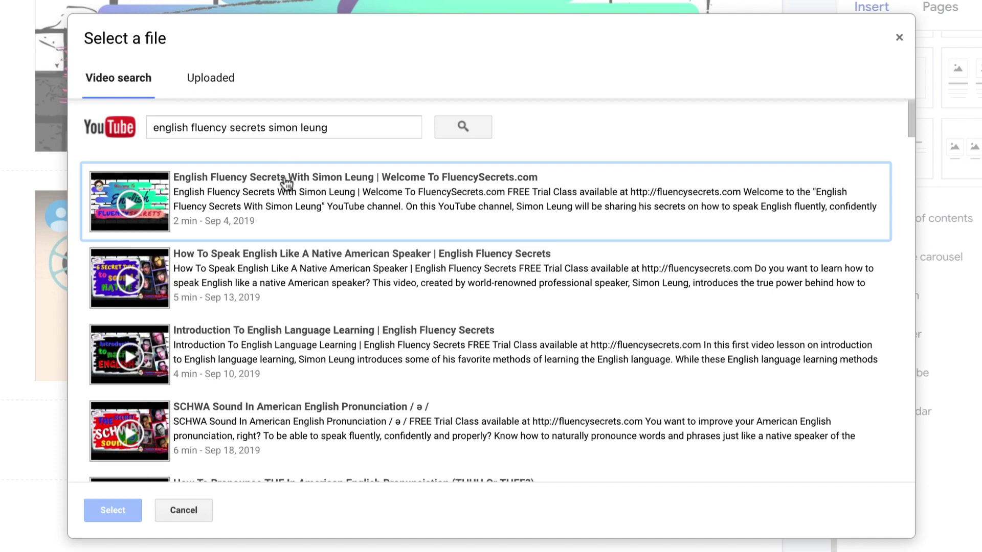
{"action": "left_click", "coordinate": [272, 342]}
{"action": "left_click", "coordinate": [112, 510]}
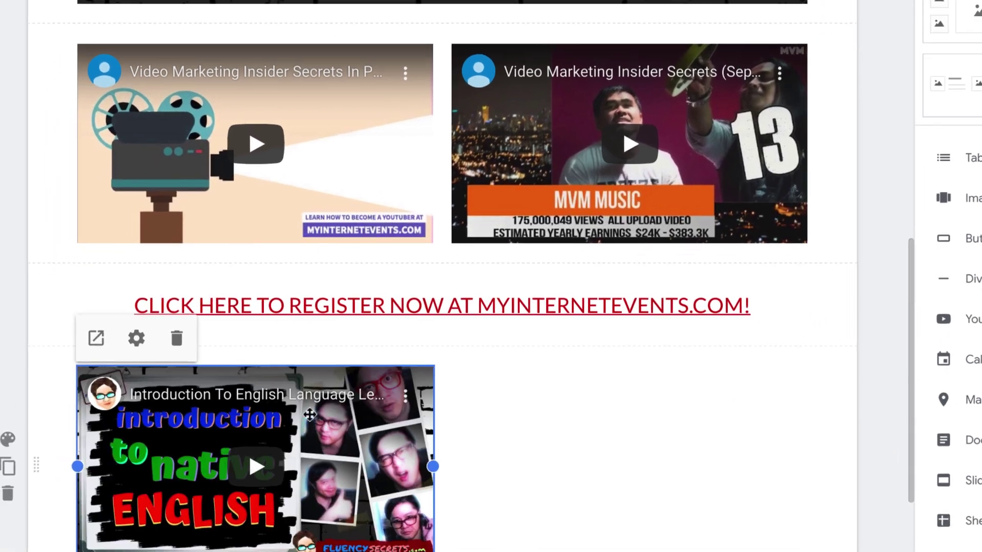
{"action": "left_click_drag", "start_coordinate": [104, 330], "coordinate": [282, 220]}
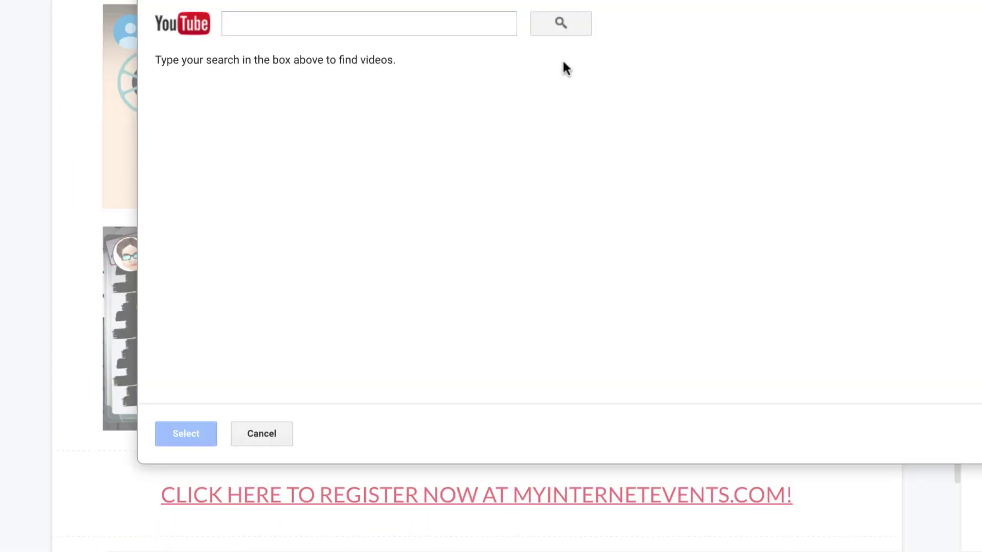
Step: Insert the How To Speak English Like A Native video beside the Introduction video
{"action": "type", "text": "english fluency secrets simon"}
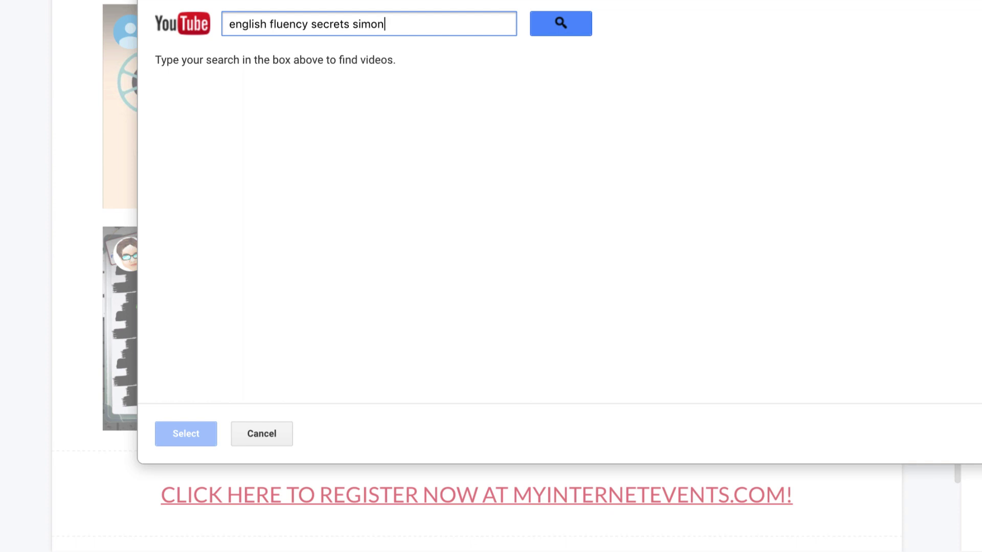
{"action": "type", "text": " leung"}
{"action": "key", "text": "Return"}
{"action": "left_click", "coordinate": [507, 180]}
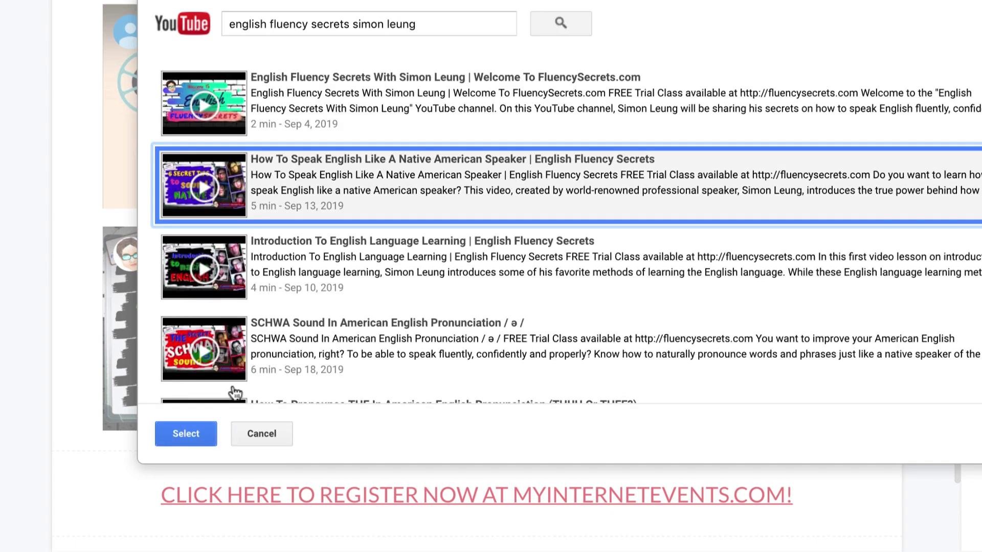
{"action": "left_click", "coordinate": [204, 435]}
{"action": "left_click_drag", "start_coordinate": [391, 368], "coordinate": [588, 41]}
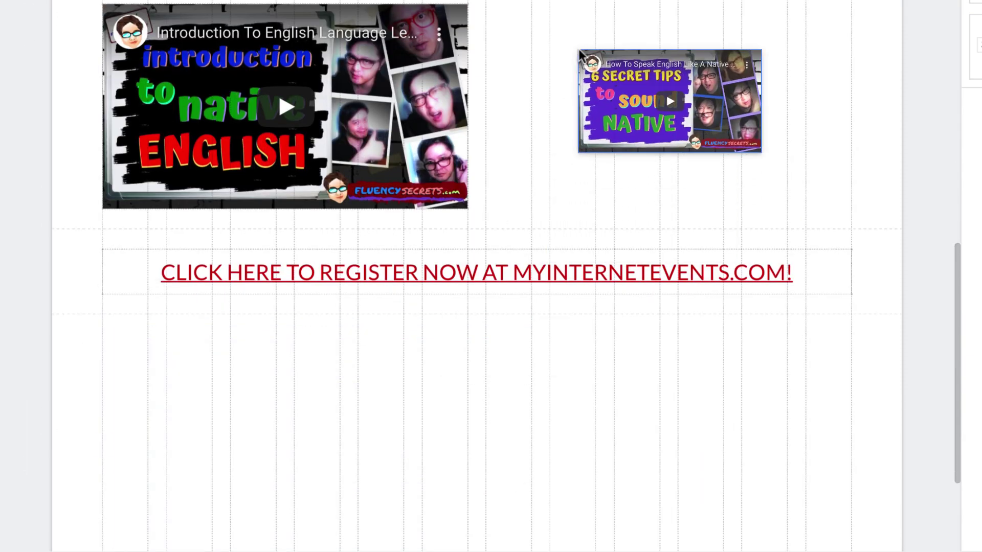
Step: Delete the Video Marketing videos from the grid
{"action": "scroll", "coordinate": [346, 107], "scroll_direction": "up", "scroll_amount": 5}
{"action": "key", "text": "Delete"}
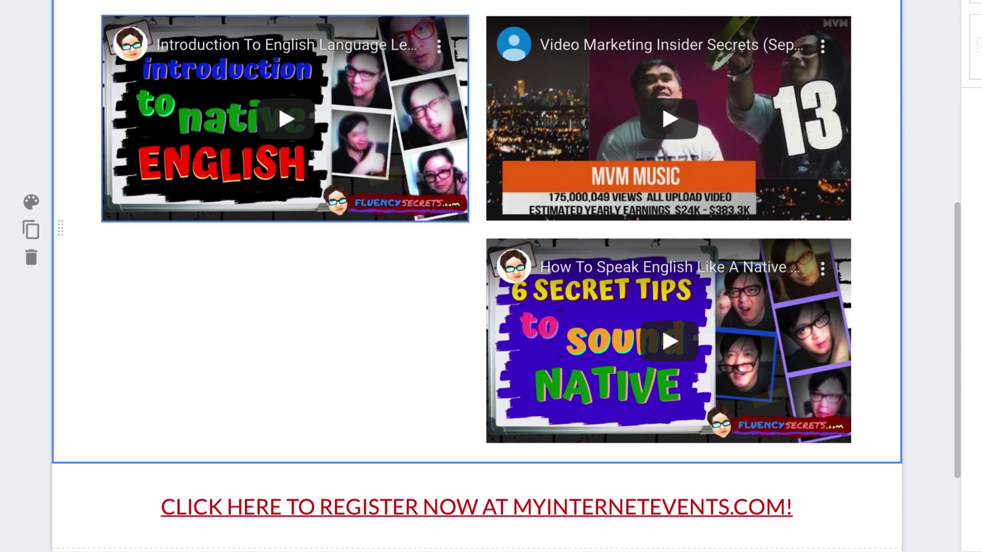
{"action": "left_click", "coordinate": [634, 103]}
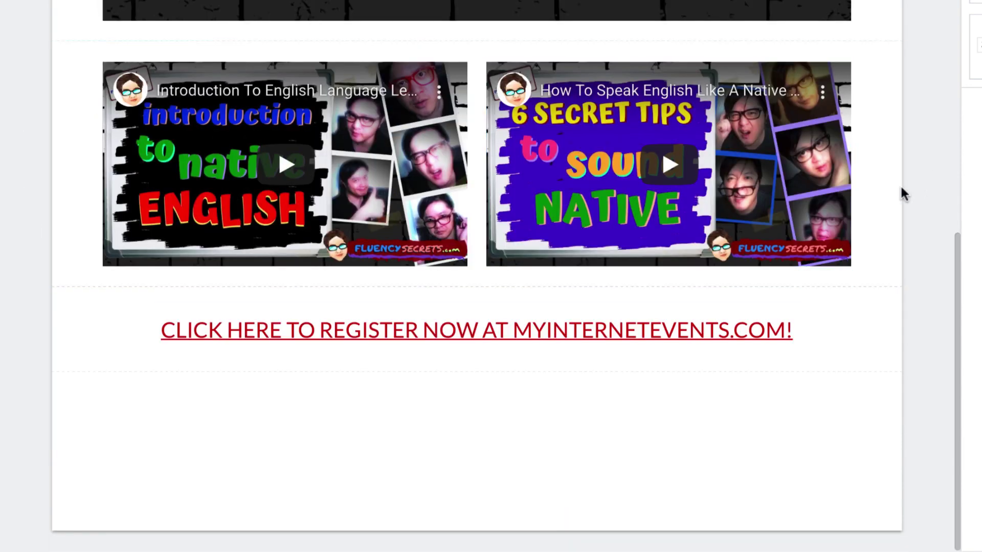
Step: Replace the register heading with 'CLICK HERE TO WATCH MORE VIDEO LESSONS AND SUBSCRIBE…' text
{"action": "left_click", "coordinate": [706, 330]}
{"action": "double_click", "coordinate": [701, 330]}
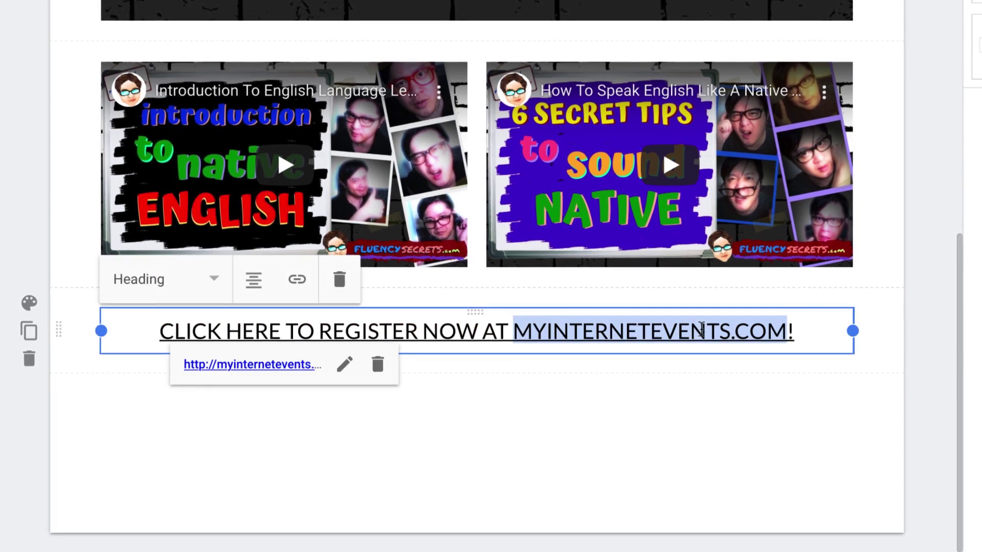
{"action": "double_click", "coordinate": [702, 331]}
{"action": "triple_click", "coordinate": [704, 332]}
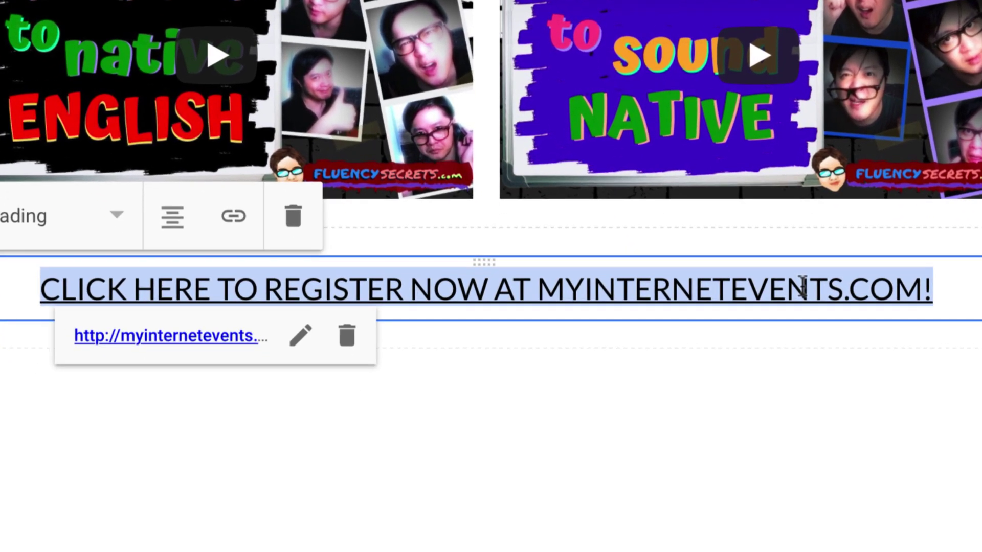
{"action": "type", "text": "CLICK HERE TO WATCH MORE VIDEO LESSONS "}
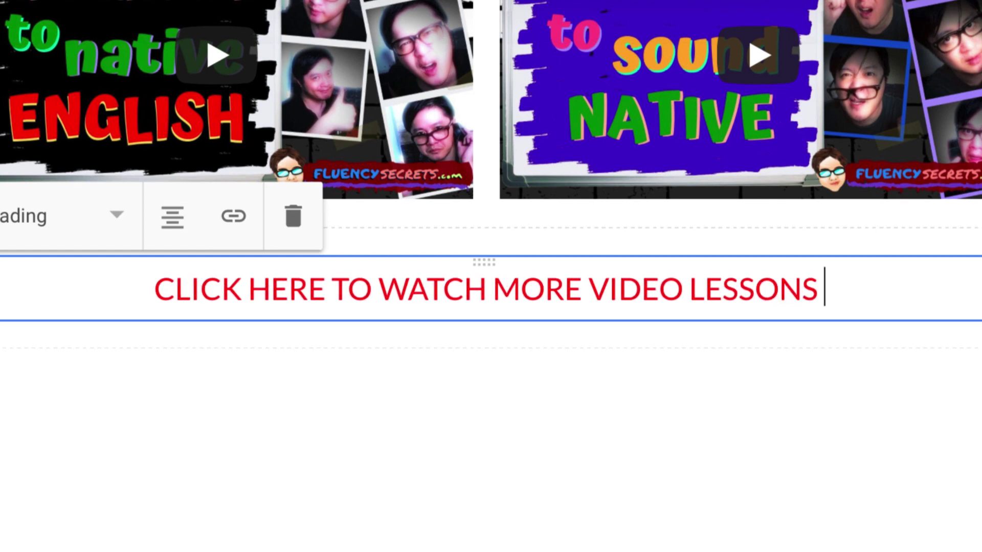
{"action": "type", "text": "AND SUBSCRIBE TO ENG"}
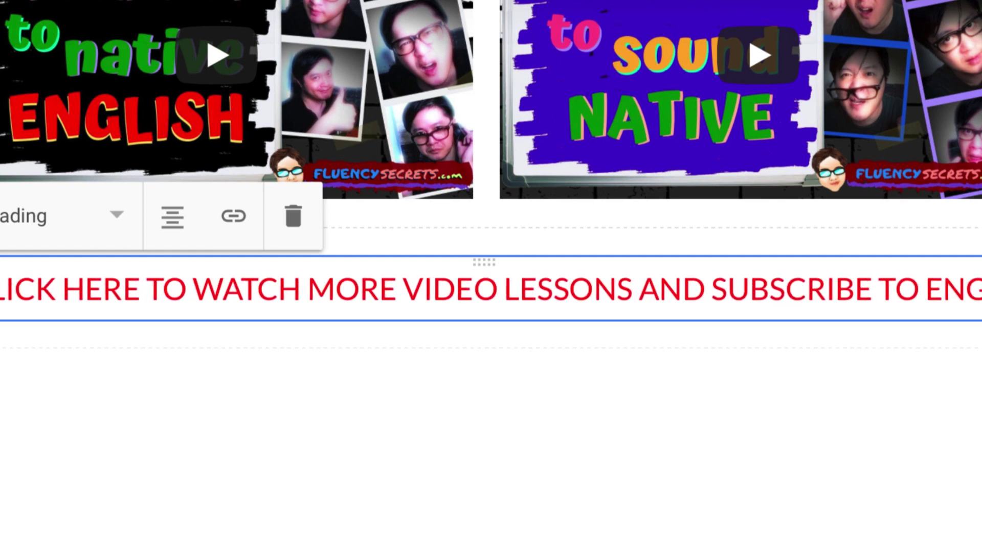
{"action": "type", "text": "LISH FLUENCY SECRETS ON YOUTUBE!"}
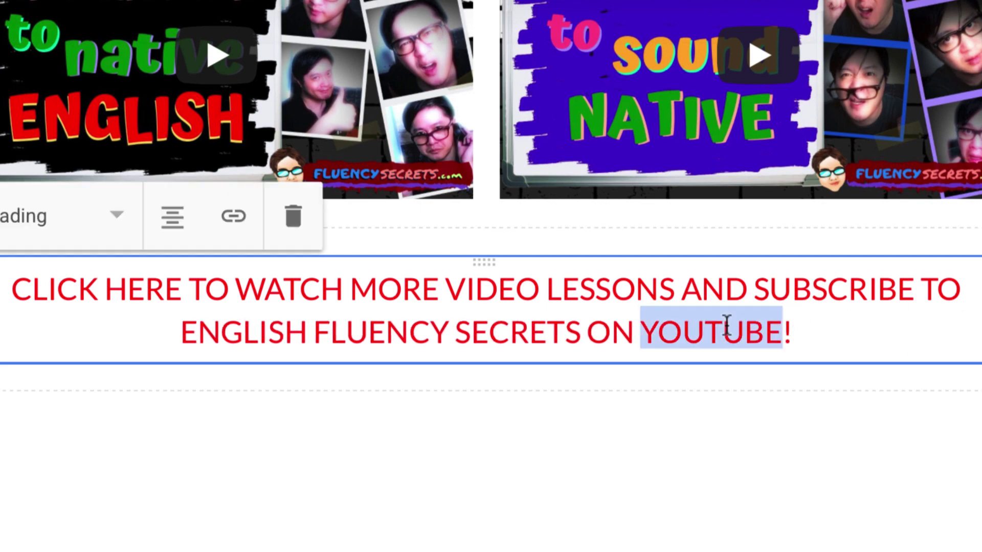
Step: Link the whole call-to-action heading to the bit.ly address
{"action": "triple_click", "coordinate": [723, 329]}
{"action": "left_click", "coordinate": [233, 215]}
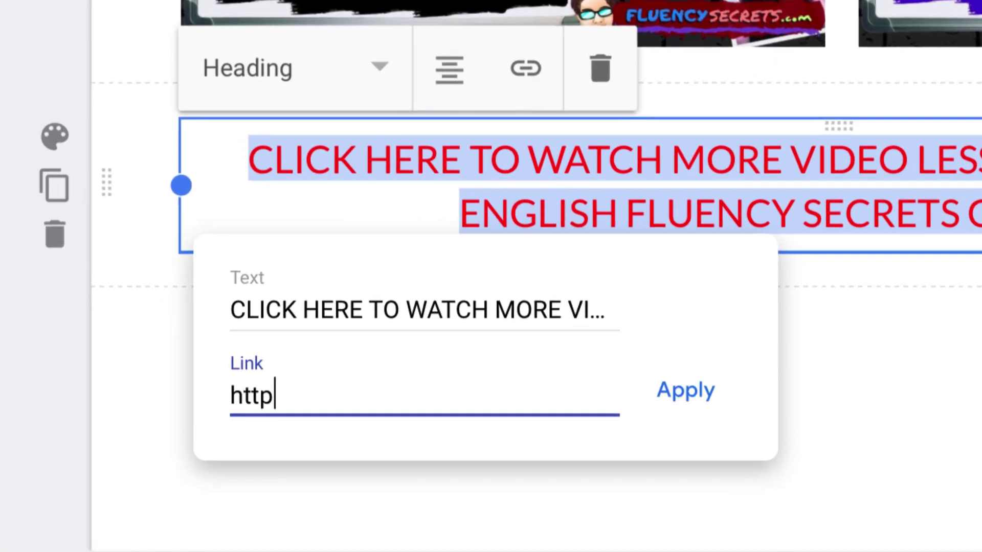
{"action": "type", "text": "tsvideos"}
{"action": "left_click", "coordinate": [712, 390]}
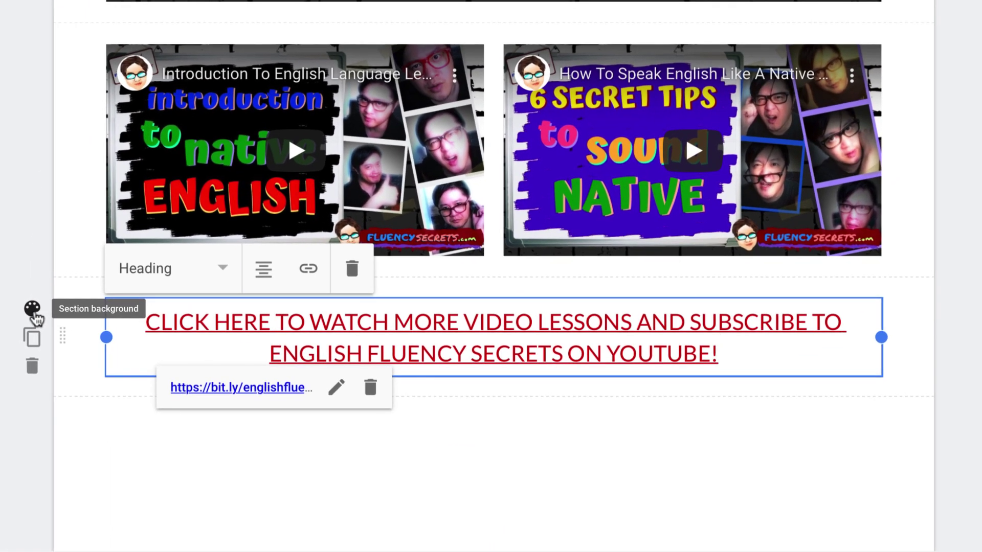
Step: Give the call-to-action section the red Emphasis 2 background
{"action": "left_click", "coordinate": [53, 137]}
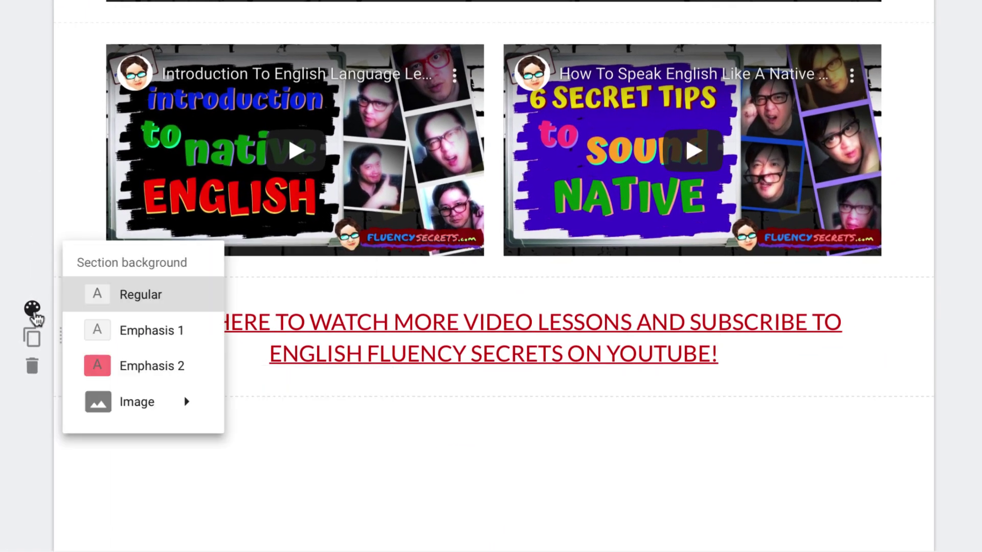
{"action": "left_click", "coordinate": [134, 329]}
{"action": "left_click", "coordinate": [33, 310]}
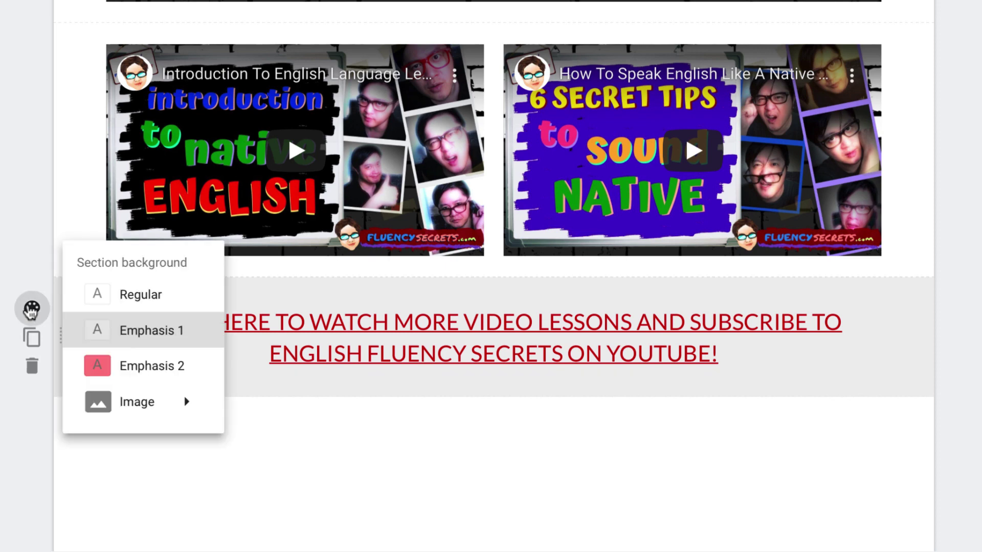
{"action": "left_click", "coordinate": [134, 367]}
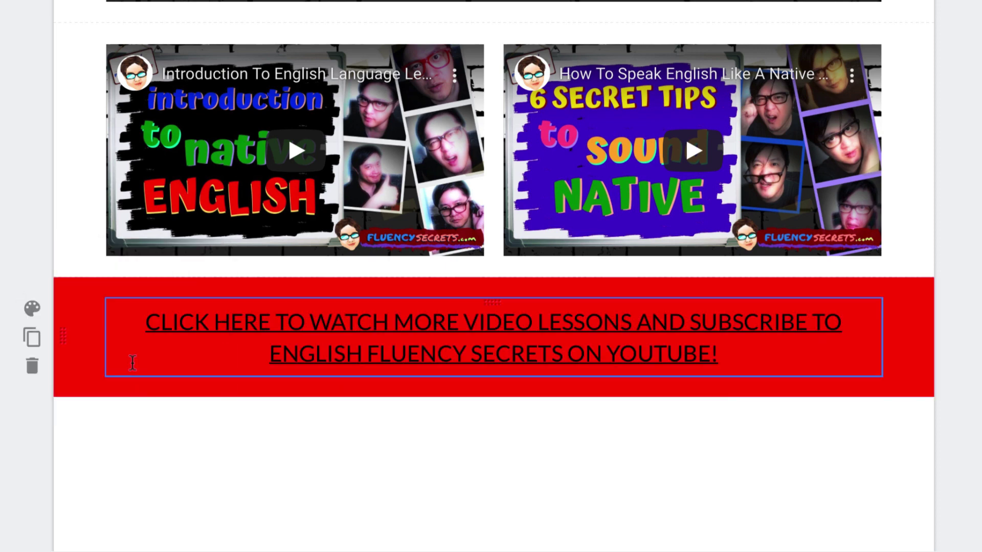
Step: Restyle the call-to-action text from Heading to Title
{"action": "triple_click", "coordinate": [718, 354]}
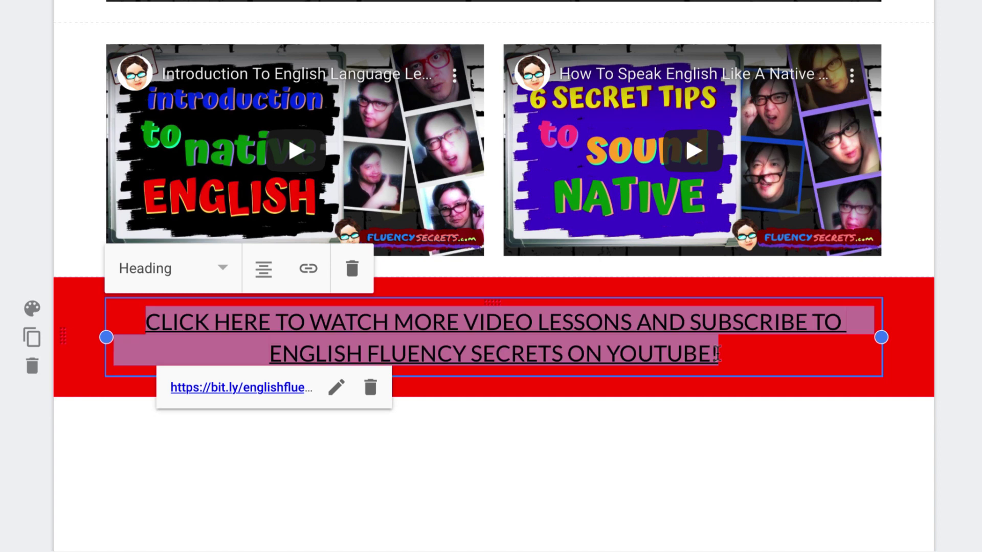
{"action": "left_click", "coordinate": [223, 279]}
{"action": "left_click", "coordinate": [193, 308]}
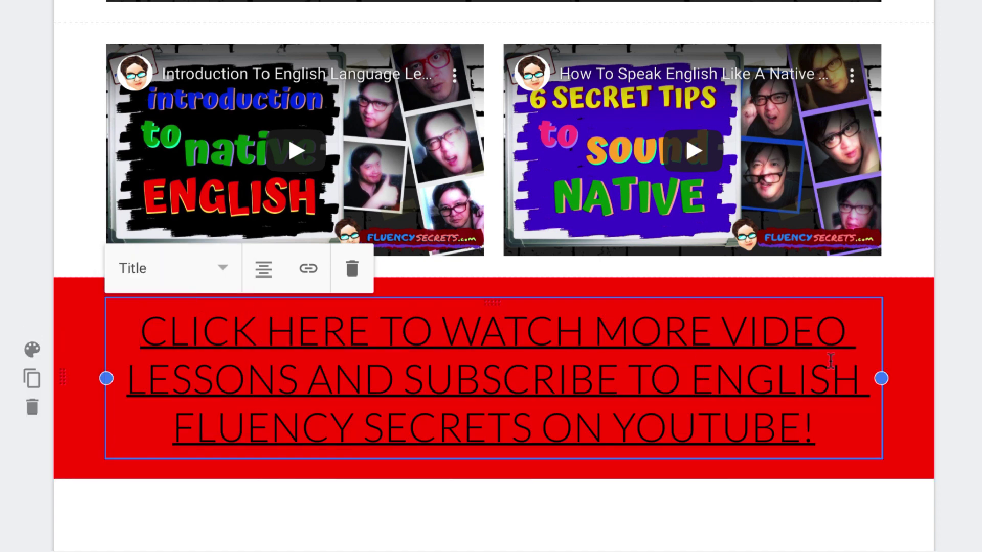
{"action": "left_click", "coordinate": [972, 399]}
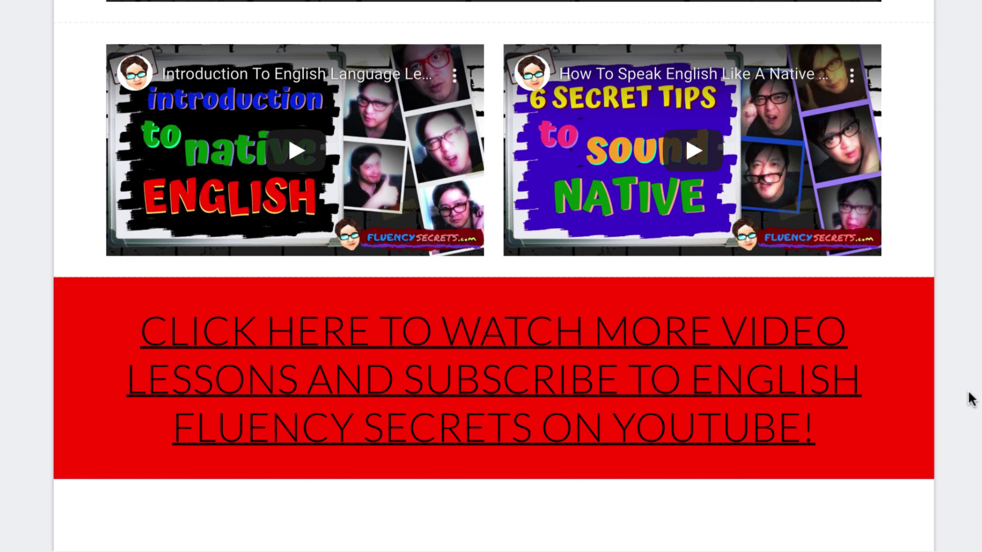
{"action": "scroll", "coordinate": [972, 399], "scroll_direction": "up", "scroll_amount": 10}
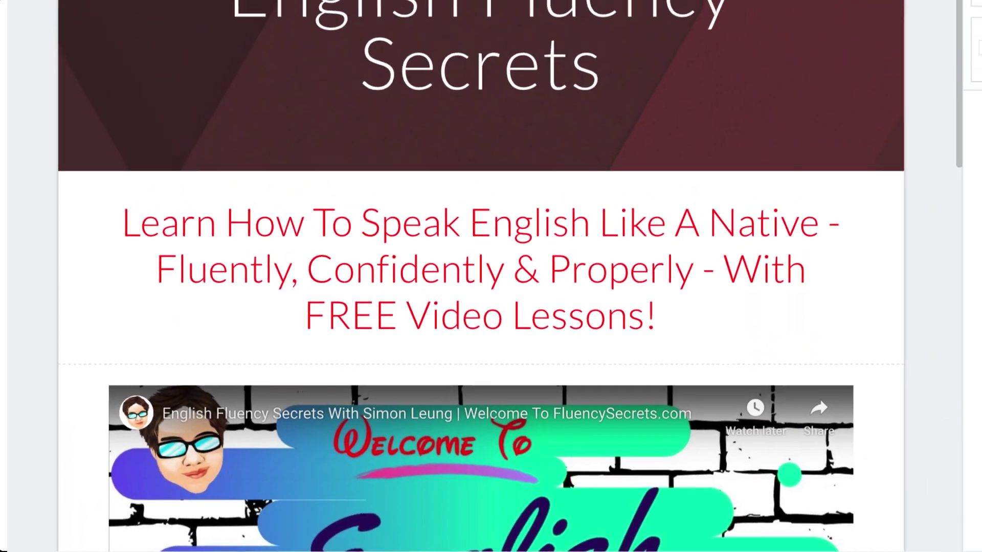
Step: Preview the Aristotle, Diplomat, Vision and Level themes, giving Level a custom red colour
{"action": "left_click", "coordinate": [941, 43]}
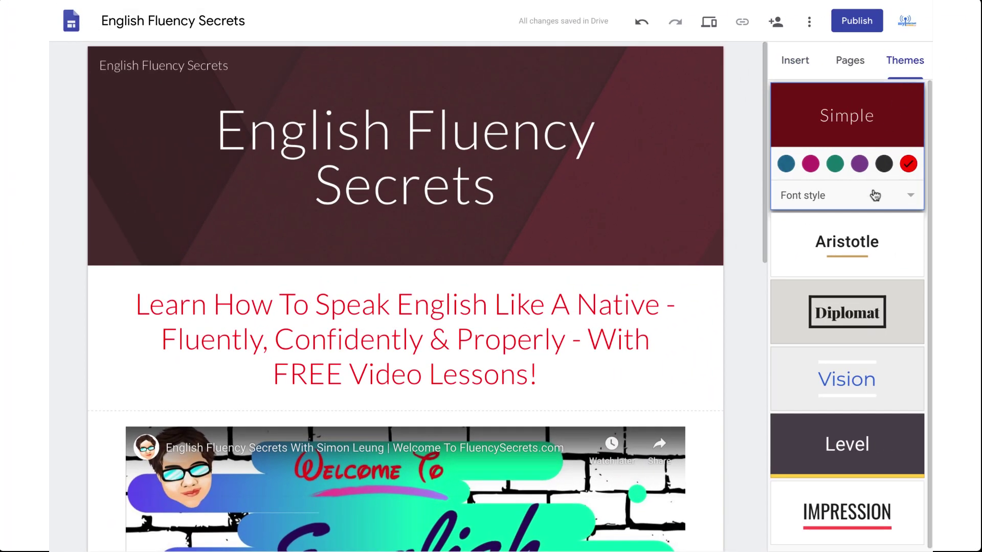
{"action": "left_click", "coordinate": [875, 241]}
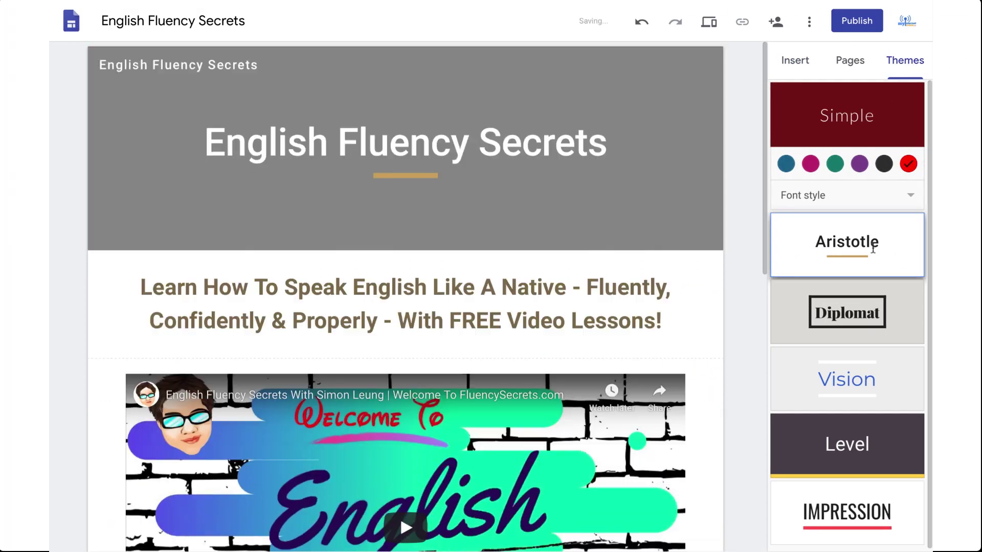
{"action": "left_click", "coordinate": [873, 329]}
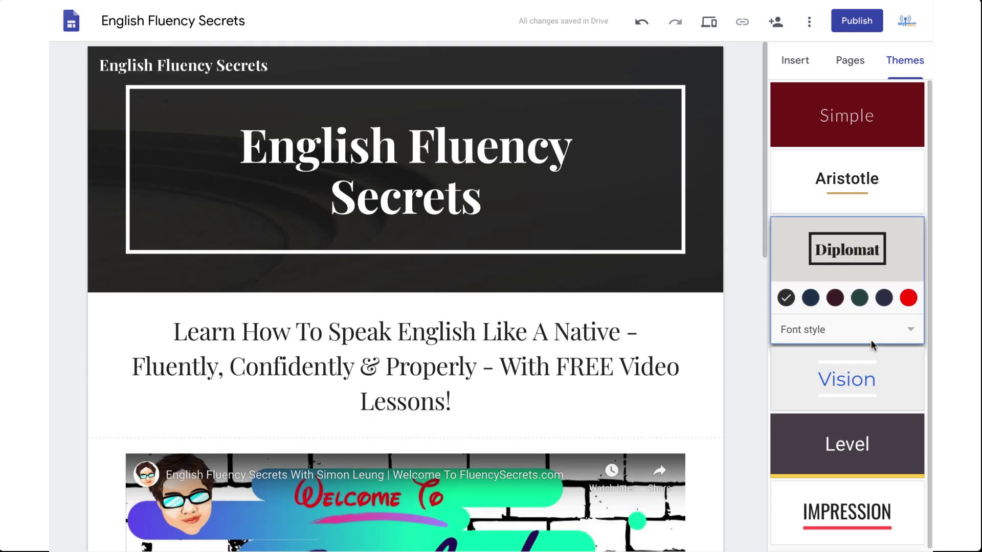
{"action": "left_click", "coordinate": [864, 384]}
{"action": "left_click", "coordinate": [864, 445]}
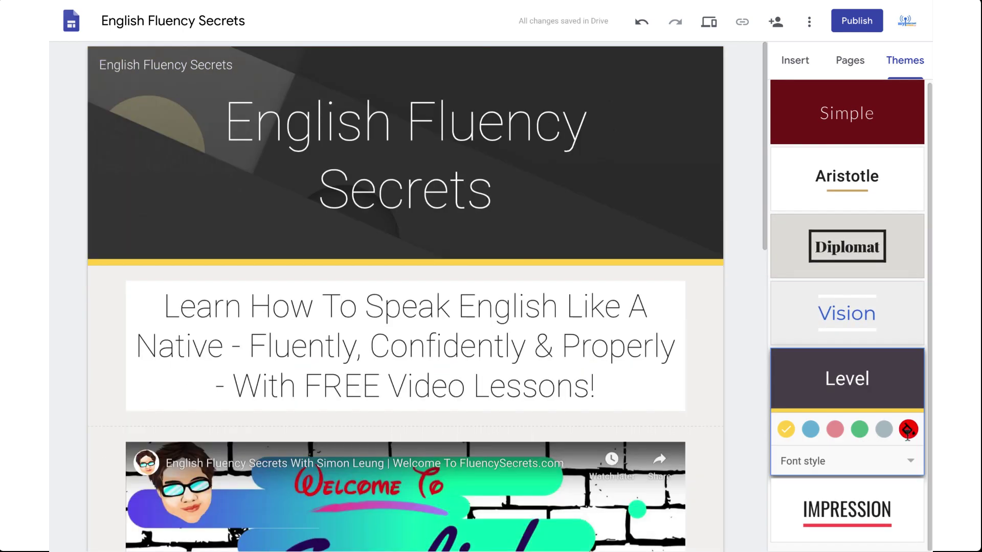
{"action": "left_click", "coordinate": [907, 431]}
{"action": "scroll", "coordinate": [740, 428], "scroll_direction": "down", "scroll_amount": 14}
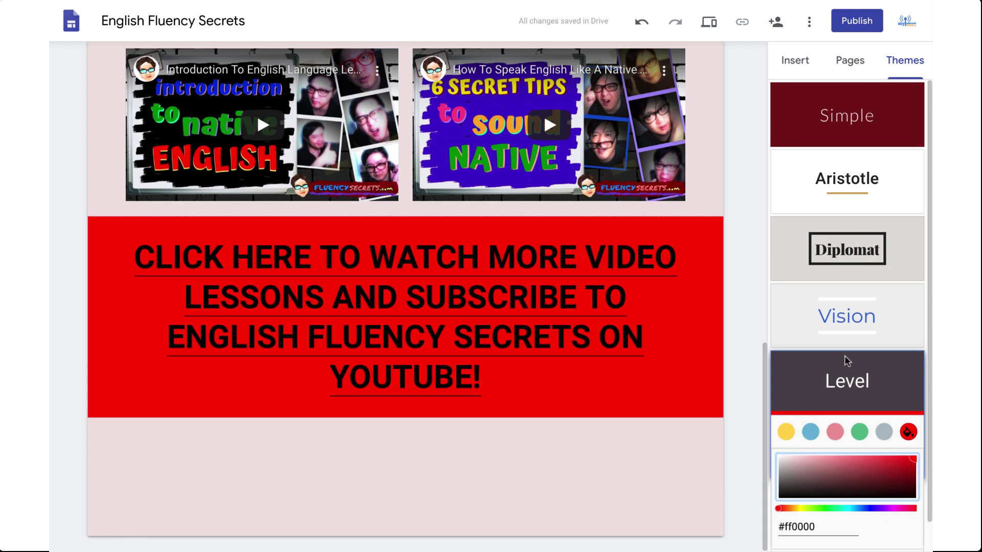
Step: Compare Vision, Diplomat, Aristotle in red, and Level again, then apply the Impression theme
{"action": "left_click", "coordinate": [843, 316]}
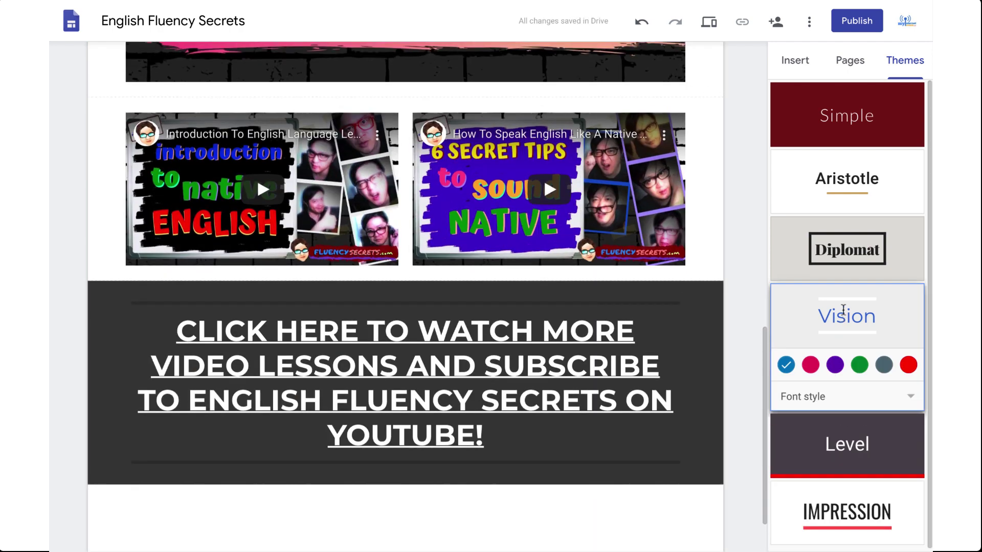
{"action": "left_click", "coordinate": [848, 237]}
{"action": "left_click", "coordinate": [847, 183]}
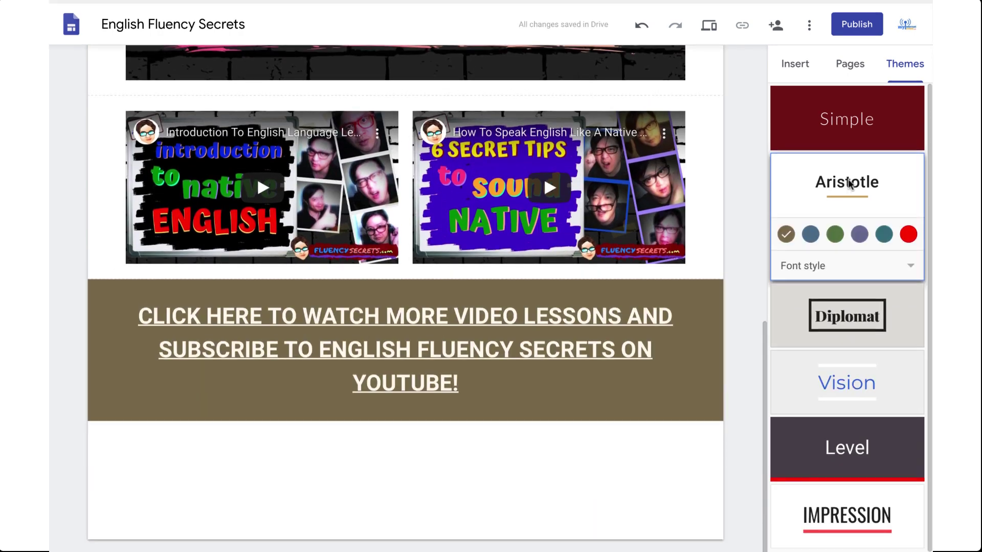
{"action": "left_click", "coordinate": [907, 230]}
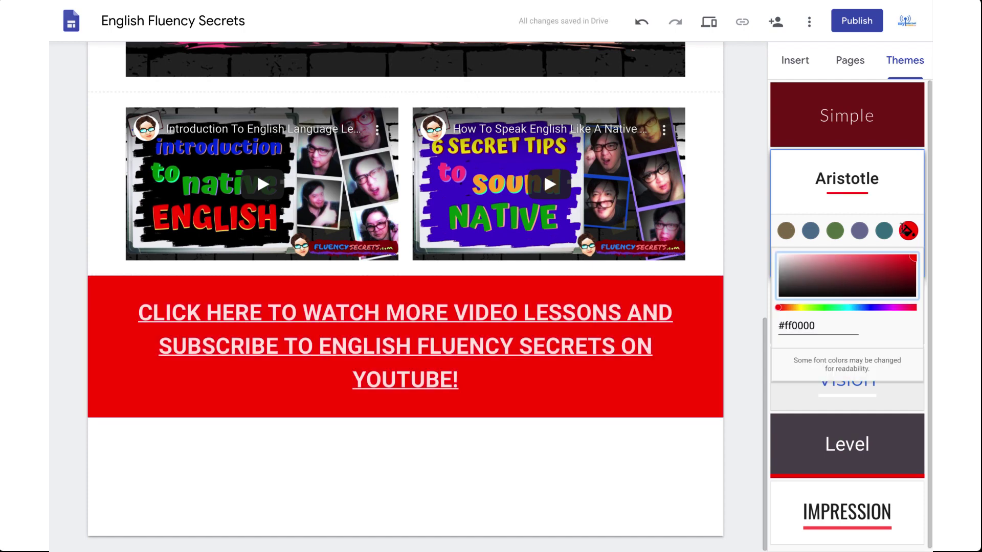
{"action": "left_click", "coordinate": [862, 388]}
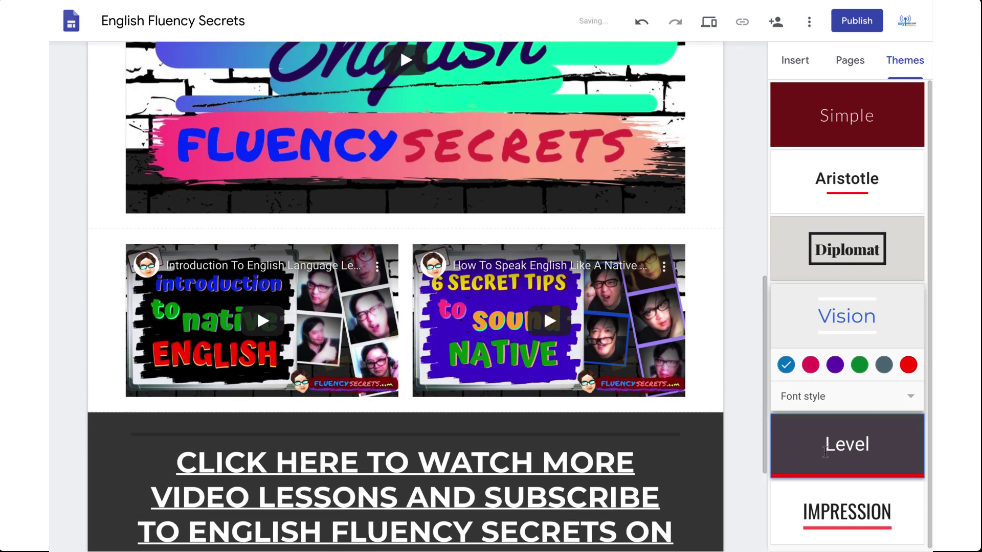
{"action": "left_click", "coordinate": [834, 443]}
{"action": "left_click", "coordinate": [843, 250]}
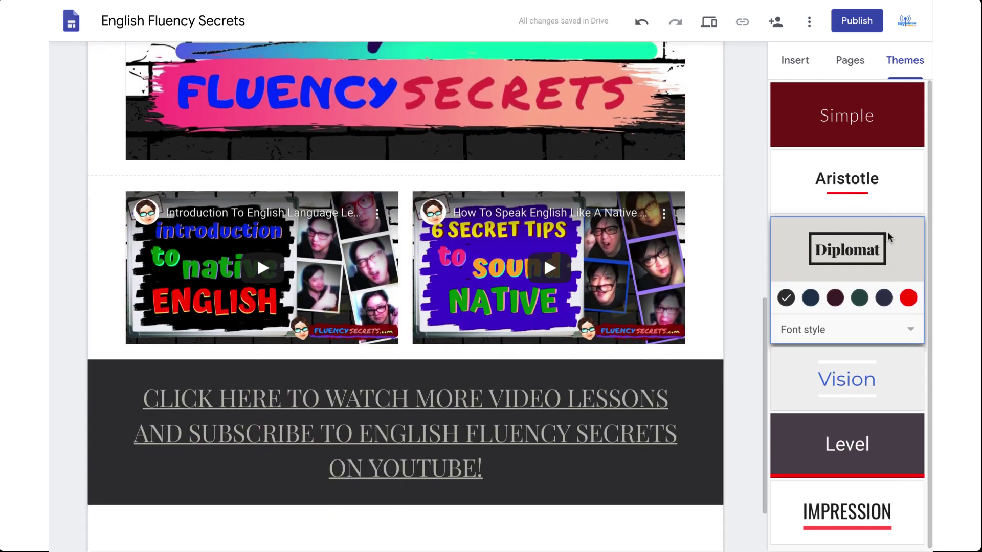
{"action": "left_click", "coordinate": [878, 178]}
{"action": "left_click", "coordinate": [877, 512]}
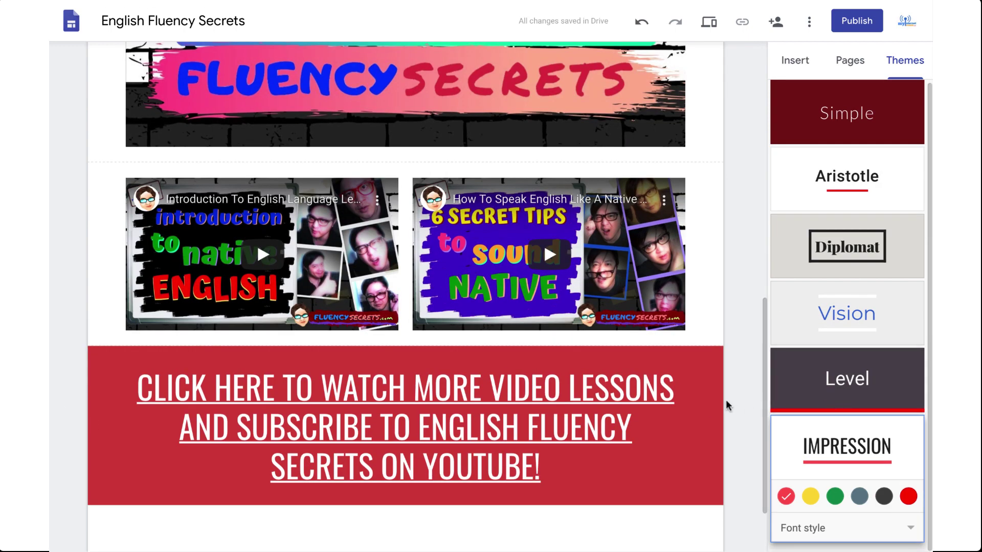
{"action": "scroll", "coordinate": [752, 378], "scroll_direction": "up", "scroll_amount": 6}
{"action": "scroll", "coordinate": [752, 376], "scroll_direction": "up", "scroll_amount": 5}
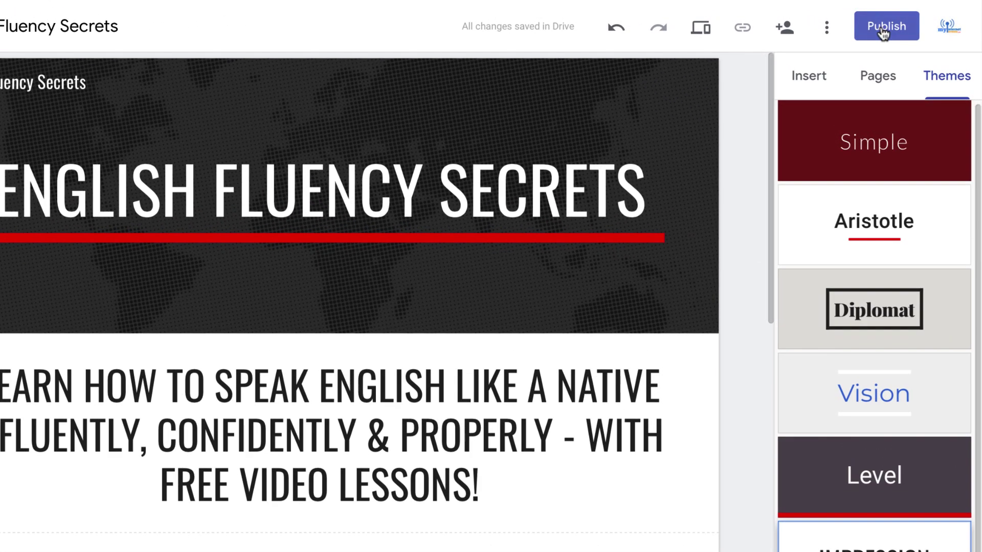
Step: Publish the site to the web at the english-fluency-secrets address
{"action": "left_click", "coordinate": [885, 29]}
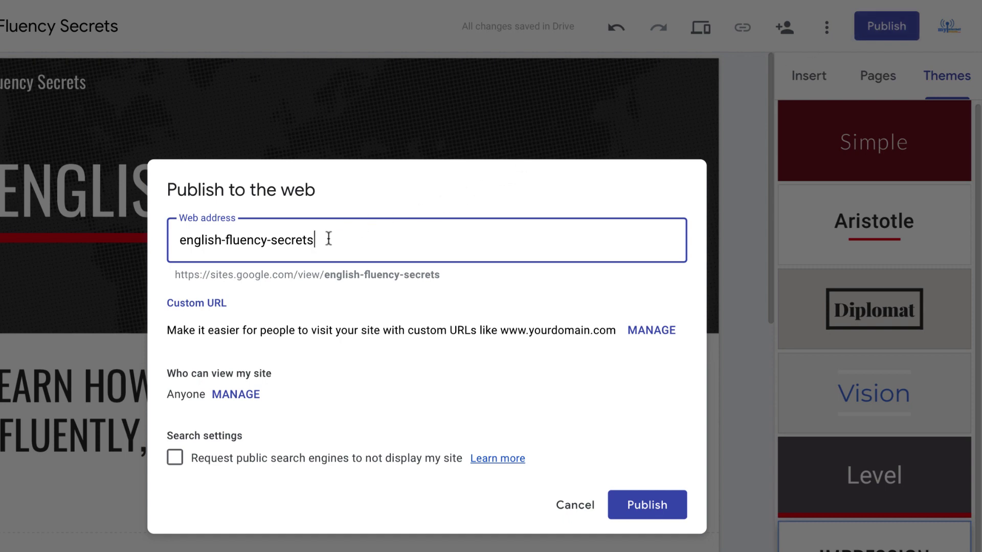
{"action": "key", "text": "Tab"}
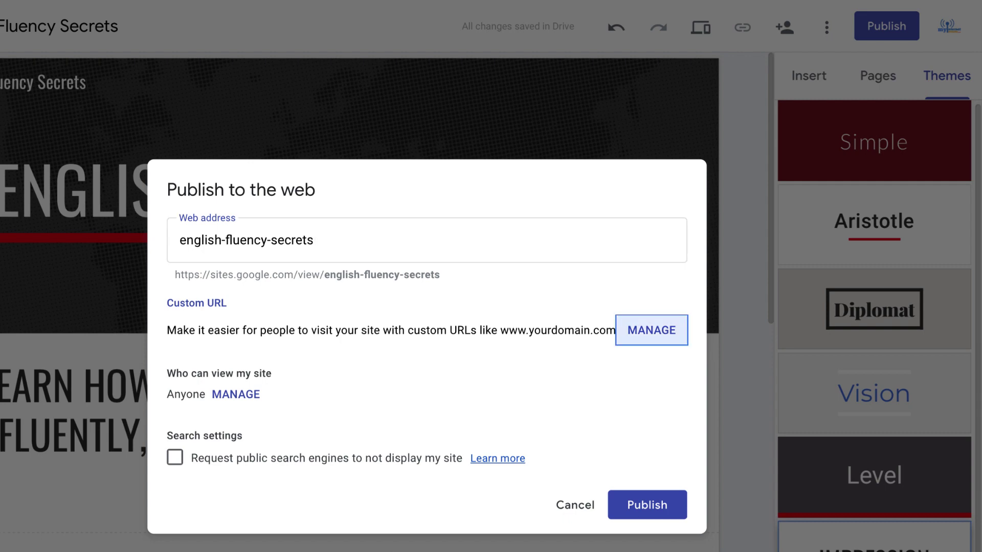
{"action": "key", "text": "Tab"}
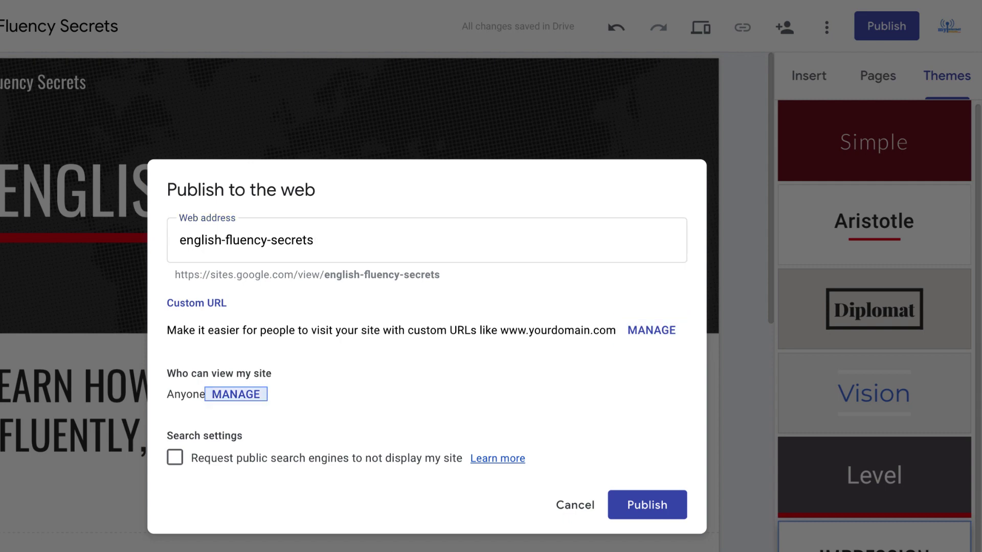
{"action": "key", "text": "Tab"}
{"action": "key", "text": "Tab"}
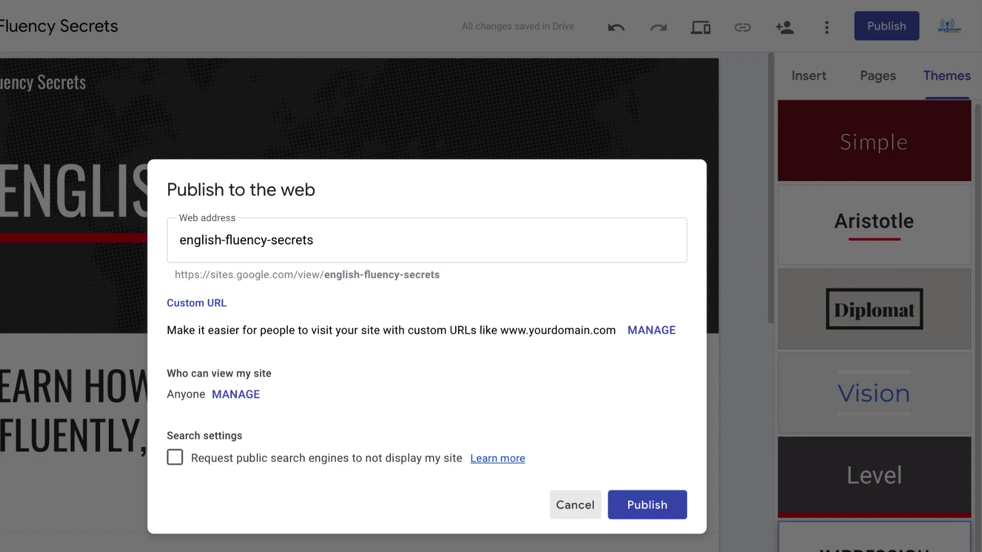
{"action": "key", "text": "Tab"}
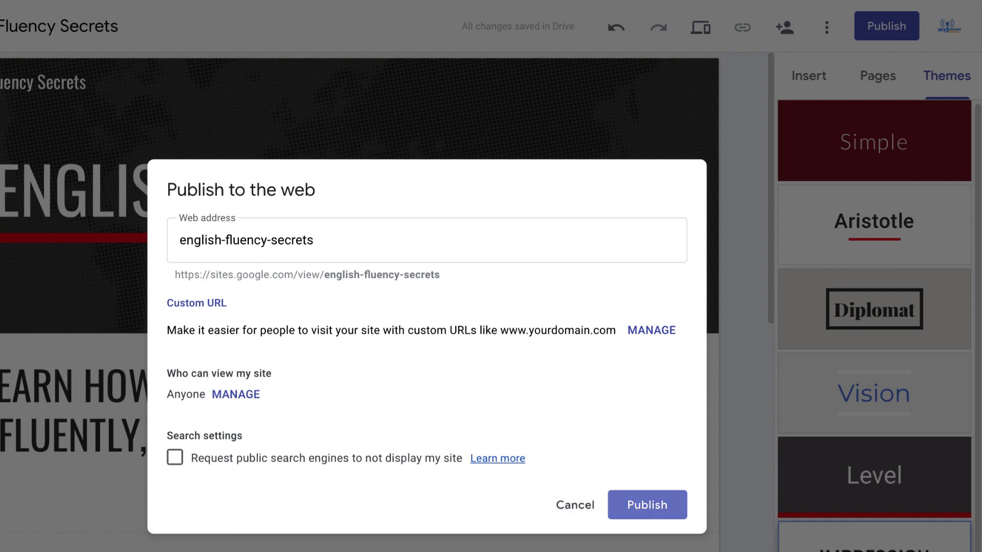
{"action": "left_click", "coordinate": [657, 509]}
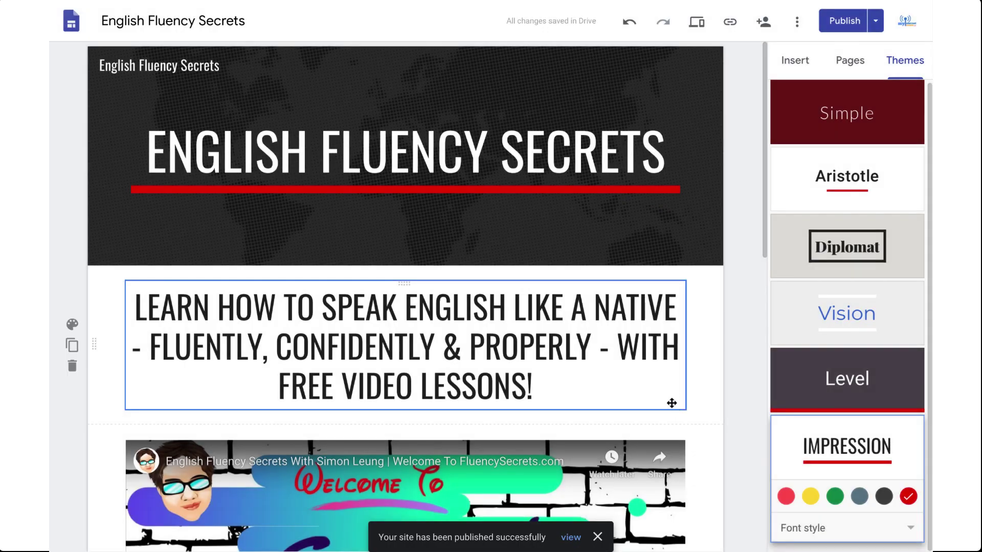
Step: Open the live published site and scroll through its content
{"action": "left_click", "coordinate": [571, 538]}
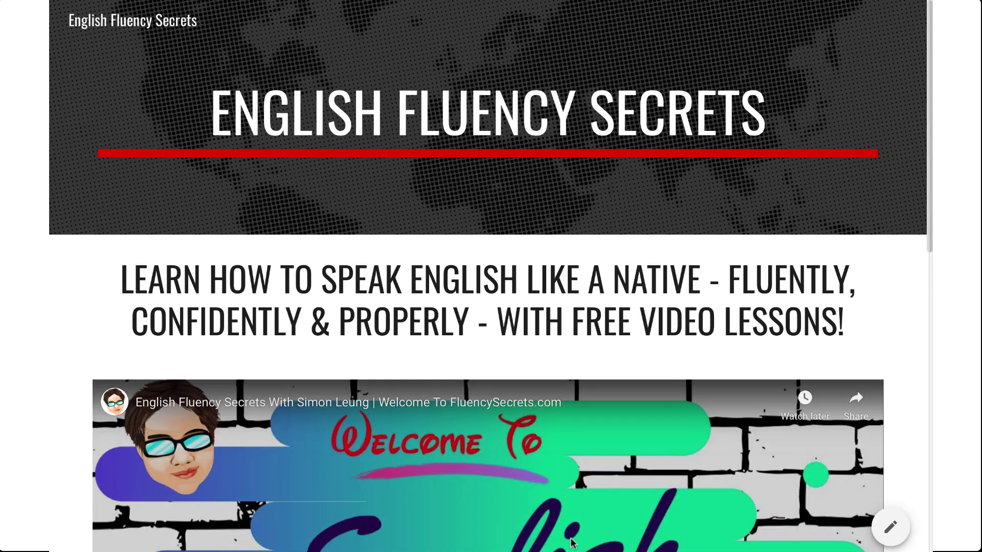
{"action": "scroll", "coordinate": [572, 542], "scroll_direction": "down", "scroll_amount": 5}
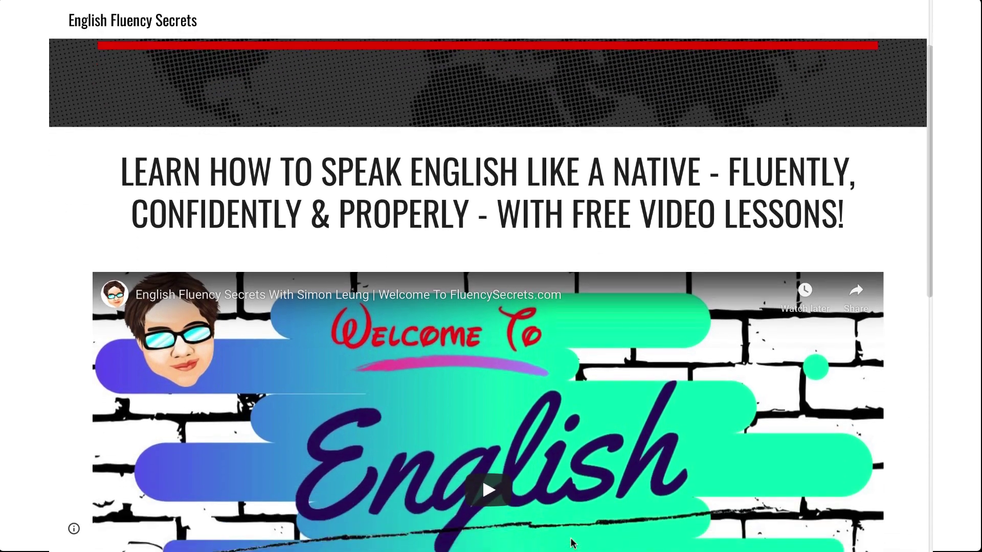
{"action": "scroll", "coordinate": [572, 542], "scroll_direction": "down", "scroll_amount": 7}
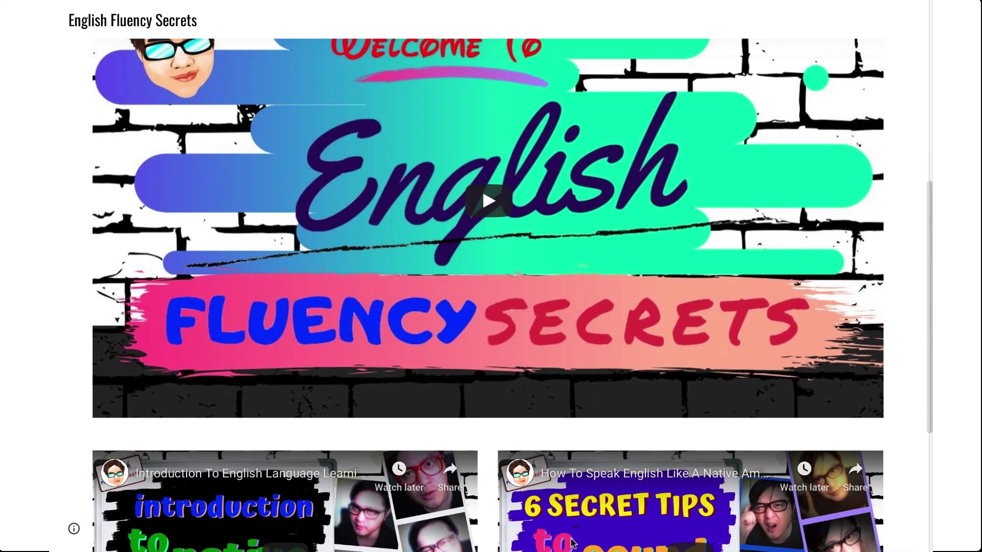
{"action": "scroll", "coordinate": [571, 542], "scroll_direction": "down", "scroll_amount": 1}
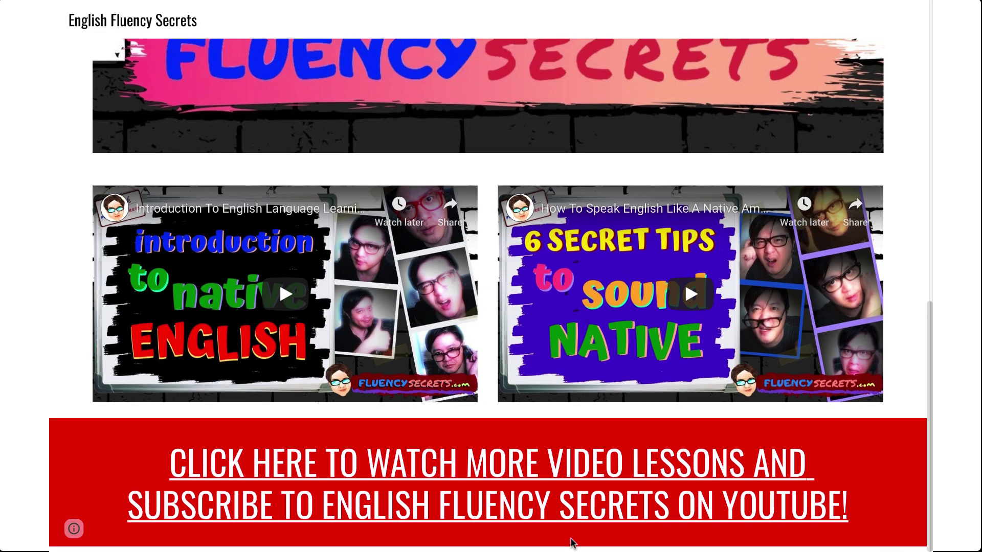
{"action": "scroll", "coordinate": [572, 543], "scroll_direction": "up", "scroll_amount": 11}
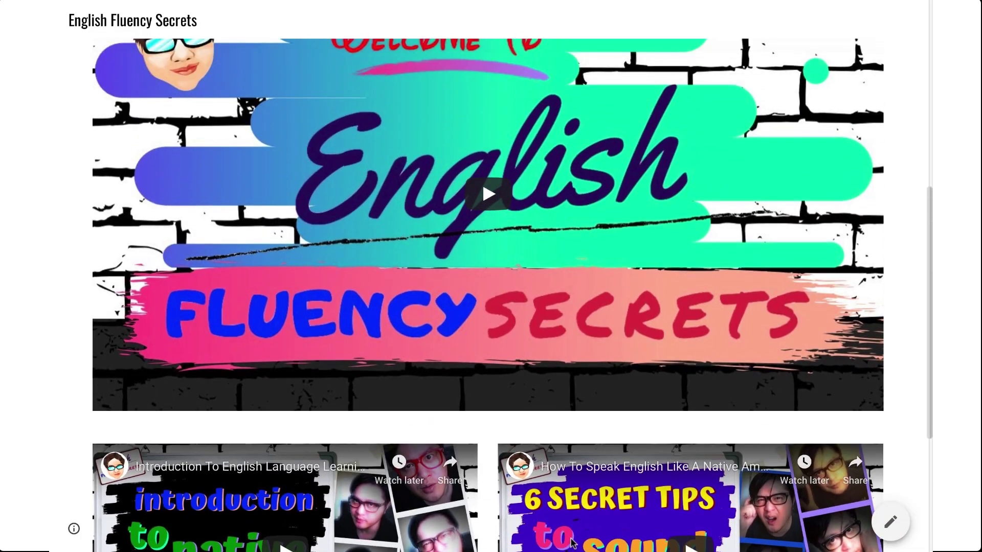
{"action": "scroll", "coordinate": [572, 544], "scroll_direction": "up", "scroll_amount": 2}
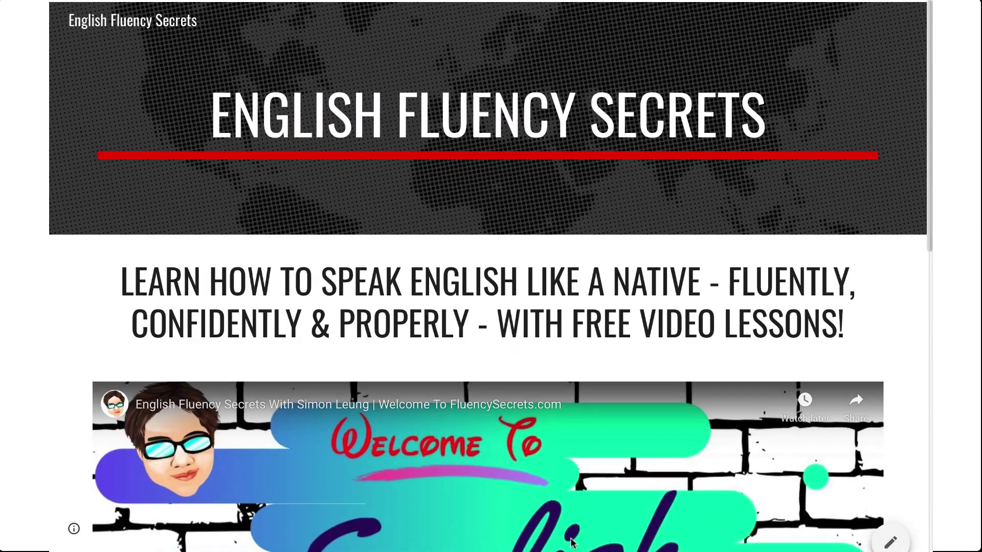
Step: Zoom the page out, then follow the red call-to-action link to the video lessons
{"action": "key", "text": "ctrl+minus"}
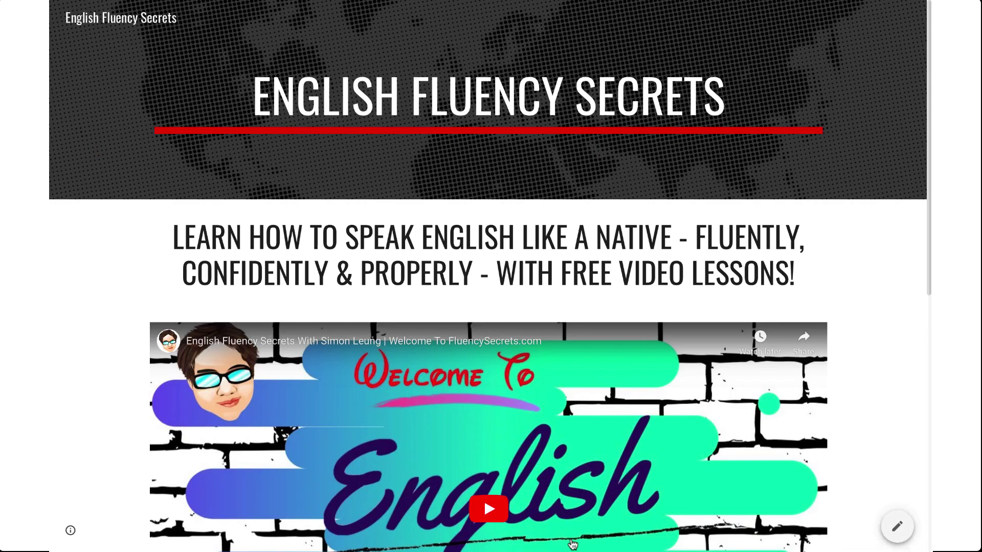
{"action": "key", "text": "ctrl+minus"}
{"action": "key", "text": "ctrl+minus"}
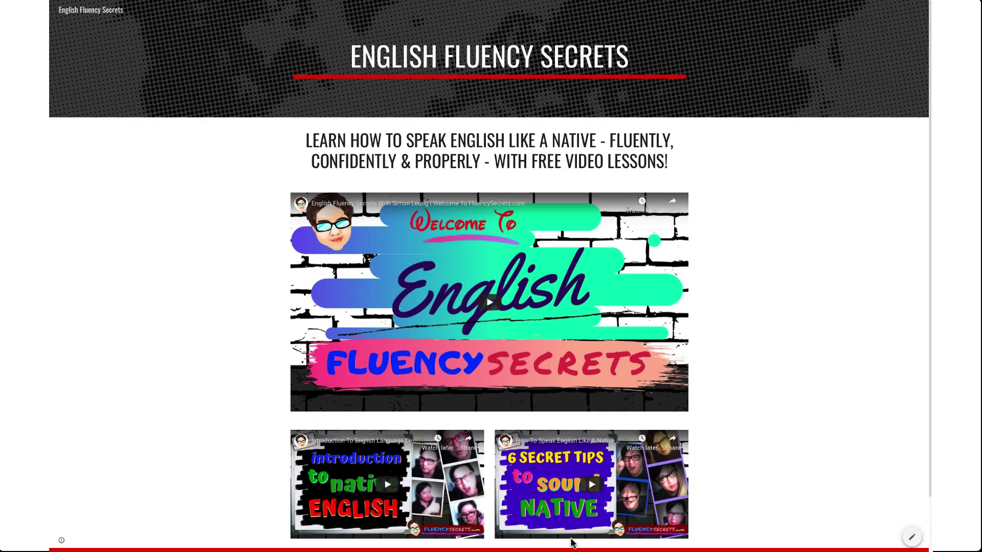
{"action": "scroll", "coordinate": [572, 544], "scroll_direction": "down", "scroll_amount": 1}
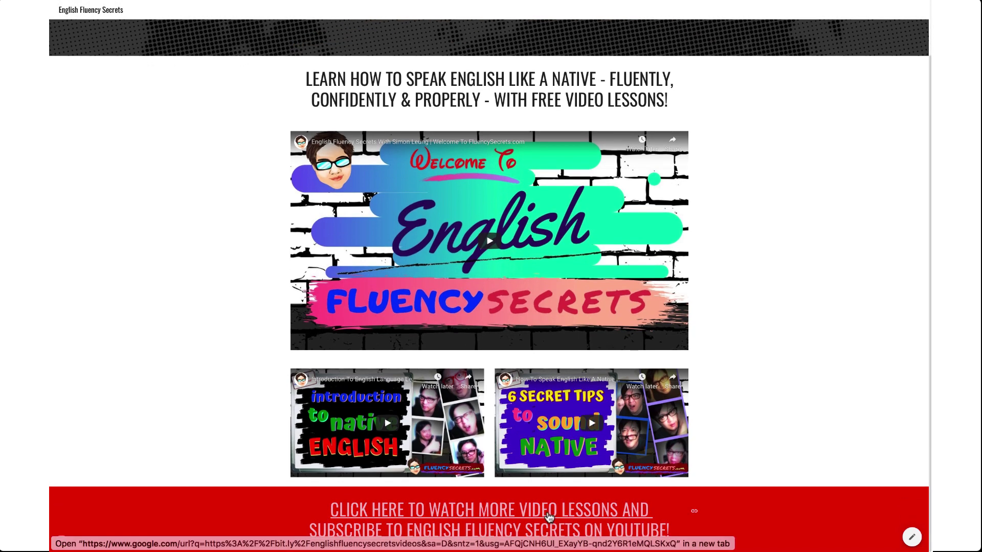
{"action": "left_click", "coordinate": [549, 516]}
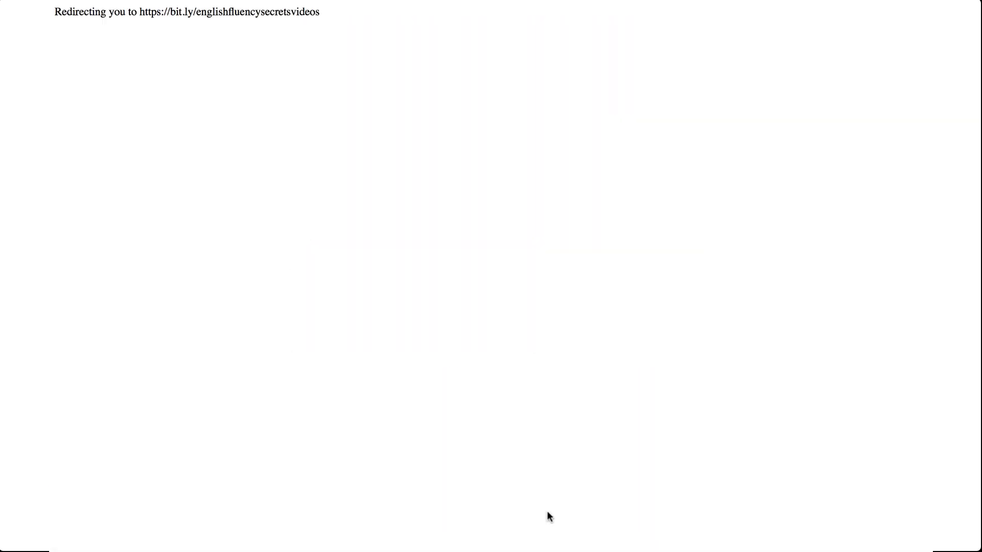